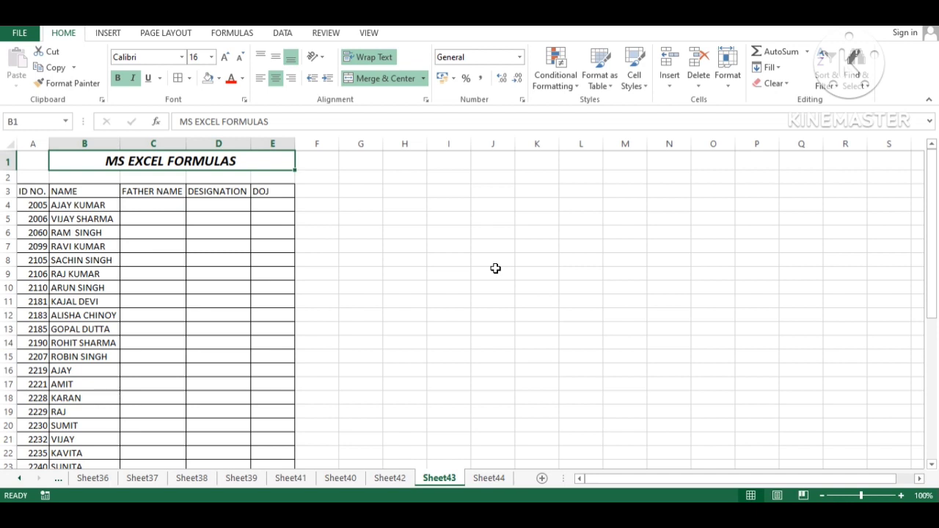
# Step: Insert a blank row under the MS EXCEL FORMULAS title and set up the VLOOK UP subtitle across B2:E2
pyautogui.press('Down')
pyautogui.press('Right')
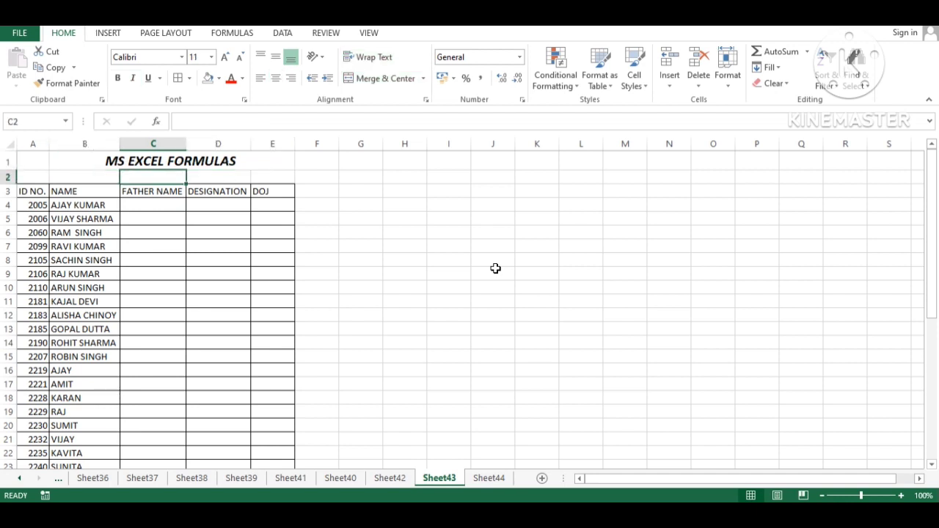
pyautogui.hotkey('alt', 'i')
pyautogui.press('r')
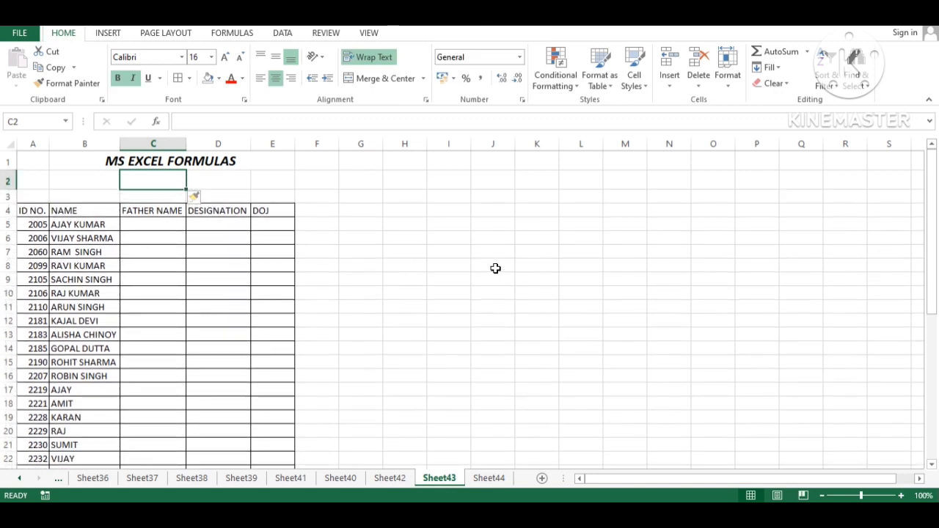
pyautogui.press('Return')
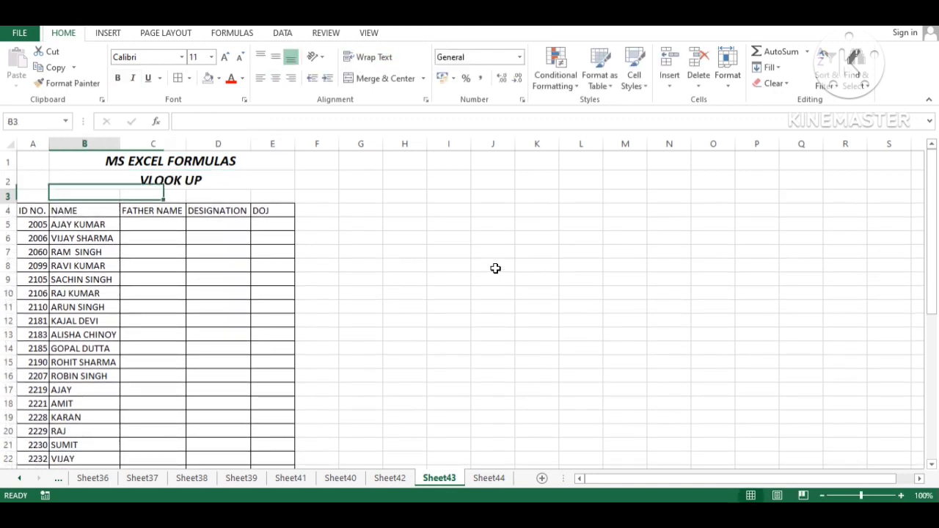
pyautogui.press('Up')
pyautogui.hotkey('shift', 'Right')
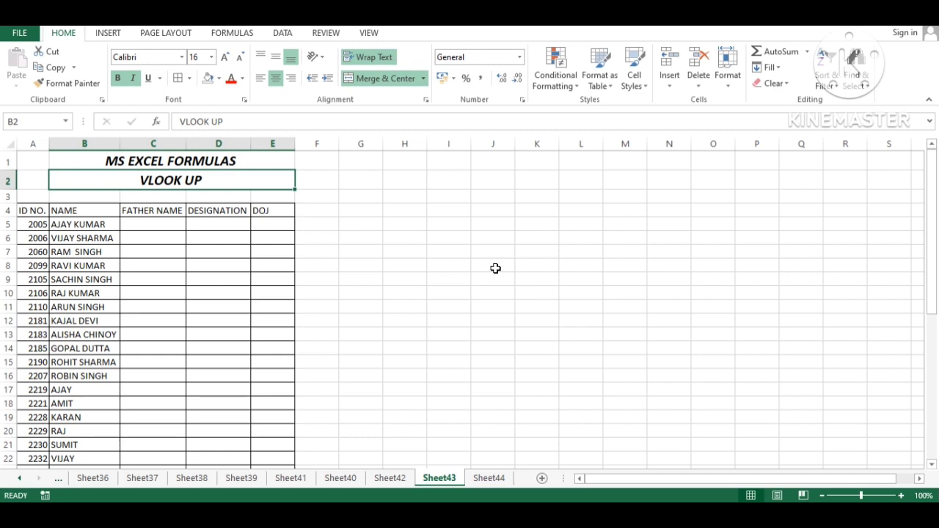
# Step: Move down to the first employee ID, 2005, in the table
pyautogui.press('Down')
pyautogui.press('Down')
pyautogui.press('Left')
pyautogui.press('Down')
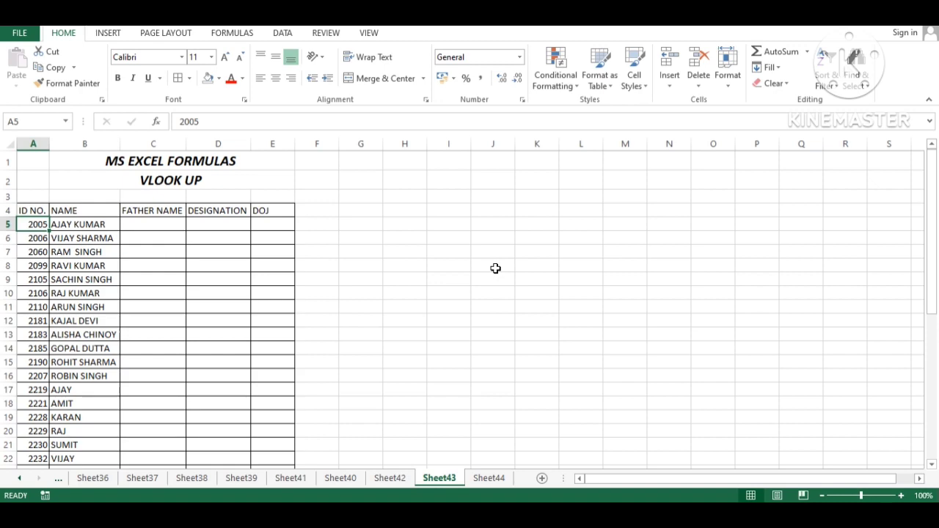
# Step: Review Sheet43's ID NO., NAME, FATHER NAME and DESIGNATION columns
pyautogui.hotkey('ctrl', 'shift', 'Down')
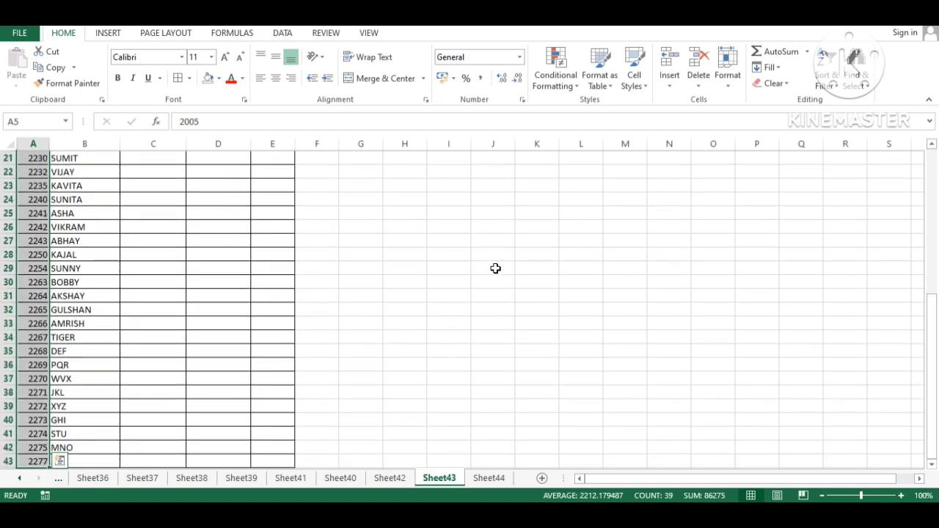
pyautogui.press('Up')
pyautogui.press('Right')
pyautogui.press('Down')
pyautogui.press('Down')
pyautogui.press('Down')
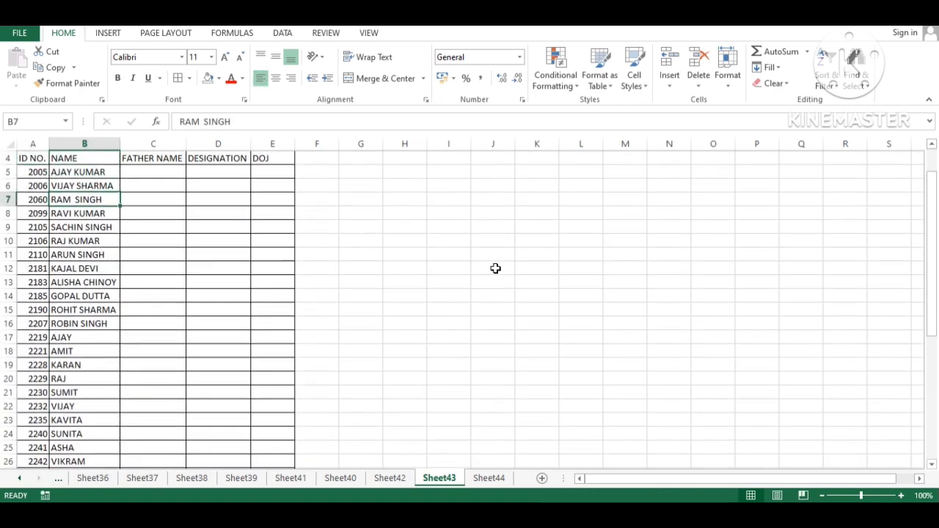
pyautogui.press('End')
pyautogui.press('Down')
pyautogui.press('End')
pyautogui.press('Up')
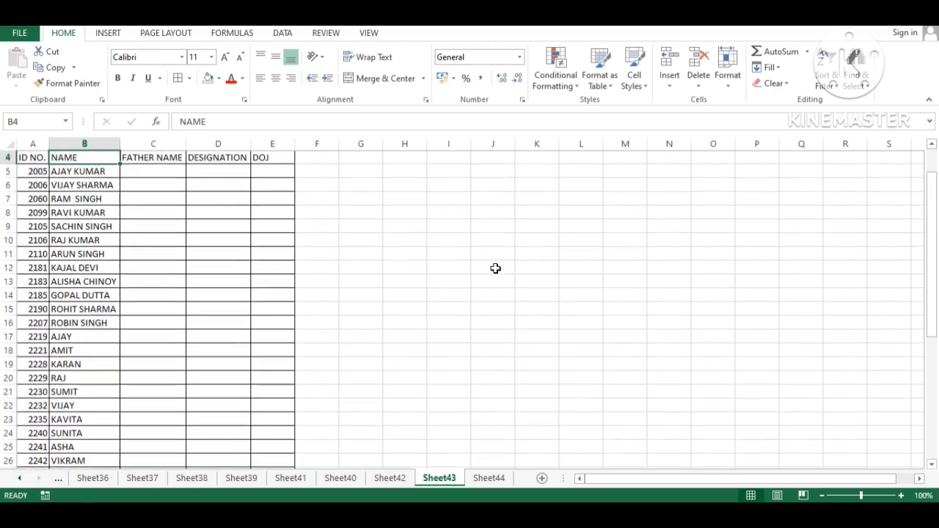
pyautogui.press('Up')
pyautogui.press('Up')
pyautogui.press('Down')
pyautogui.press('Down')
pyautogui.press('Right')
pyautogui.press('Right')
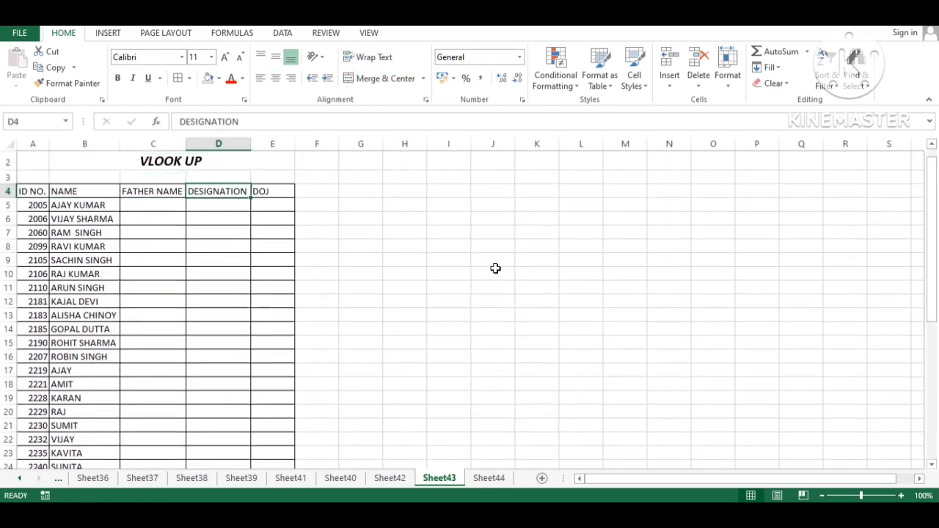
pyautogui.press('Right')
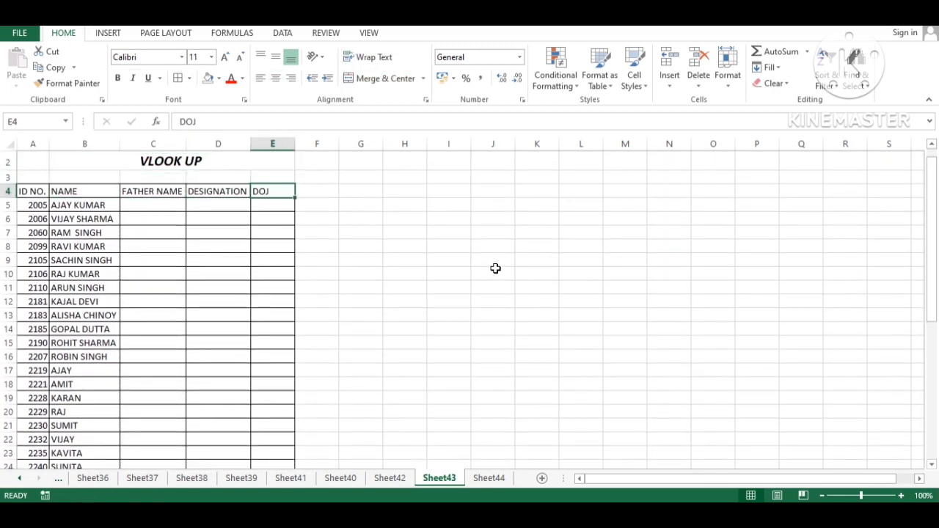
# Step: On Sheet44, turn off the AutoFilter on the header row
pyautogui.hotkey('ctrl', 'pagedown')
pyautogui.press('Up')
pyautogui.press('End')
pyautogui.press('Up')
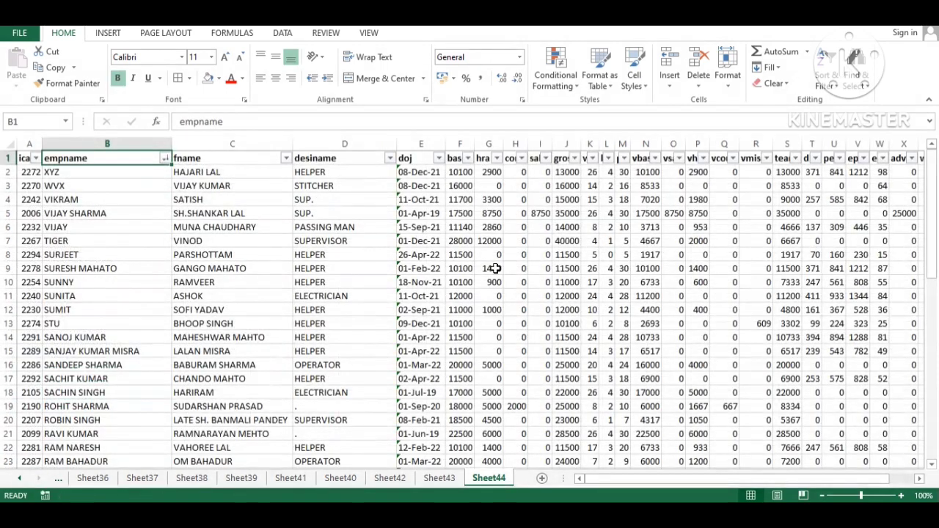
pyautogui.hotkey('ctrl', 'shift', 'l')
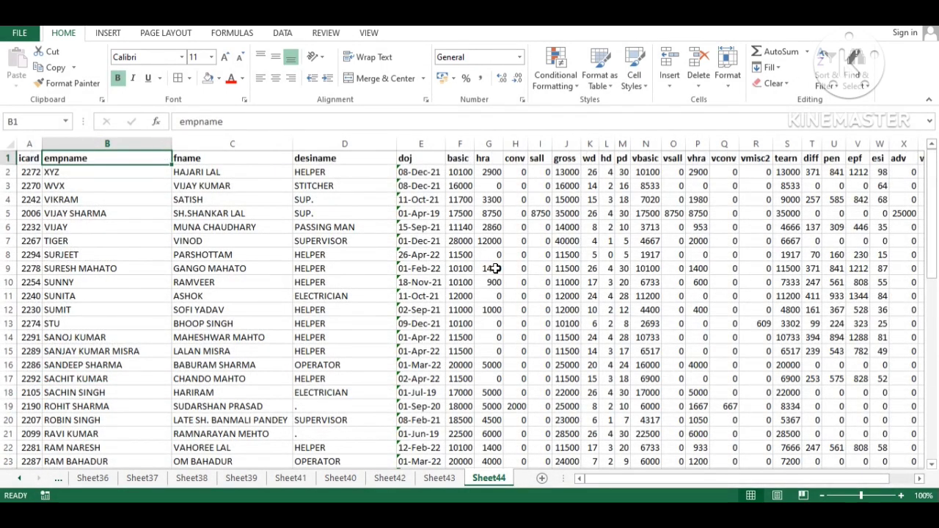
# Step: Browse Sheet44's icard, empname, fname and desiname headers and the first employee records
pyautogui.press('Left')
pyautogui.press('Right')
pyautogui.press('Left')
pyautogui.press('Right')
pyautogui.press('Right')
pyautogui.press('Right')
pyautogui.press('Right')
pyautogui.press('Right')
pyautogui.press('Right')
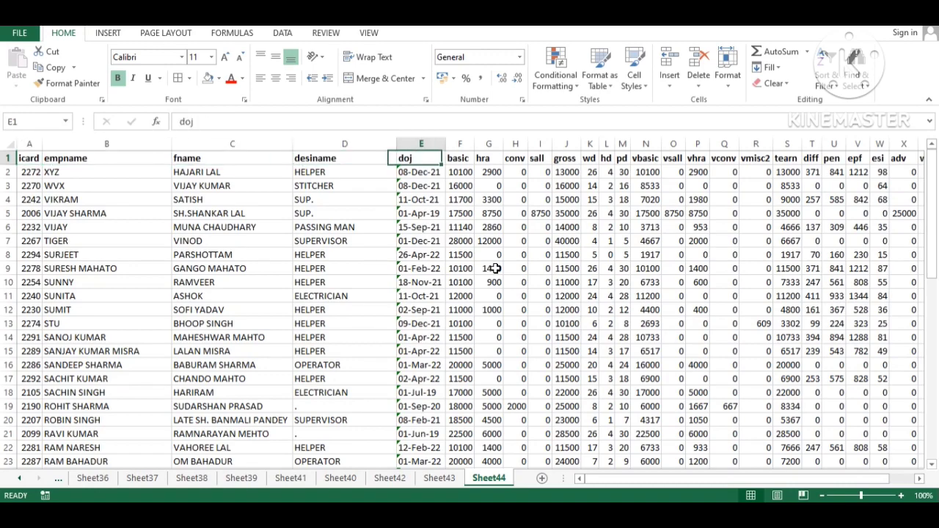
pyautogui.press('Right')
pyautogui.press('Right')
pyautogui.press('Right')
pyautogui.press('Right')
pyautogui.press('Right')
pyautogui.press('Right')
pyautogui.press('Right')
pyautogui.press('Right')
pyautogui.press('Right')
pyautogui.press('Right')
pyautogui.press('Right')
pyautogui.press('Right')
pyautogui.press('Right')
pyautogui.press('Right')
pyautogui.press('Right')
pyautogui.press('Right')
pyautogui.press('Right')
pyautogui.press('Right')
pyautogui.press('Right')
pyautogui.press('Right')
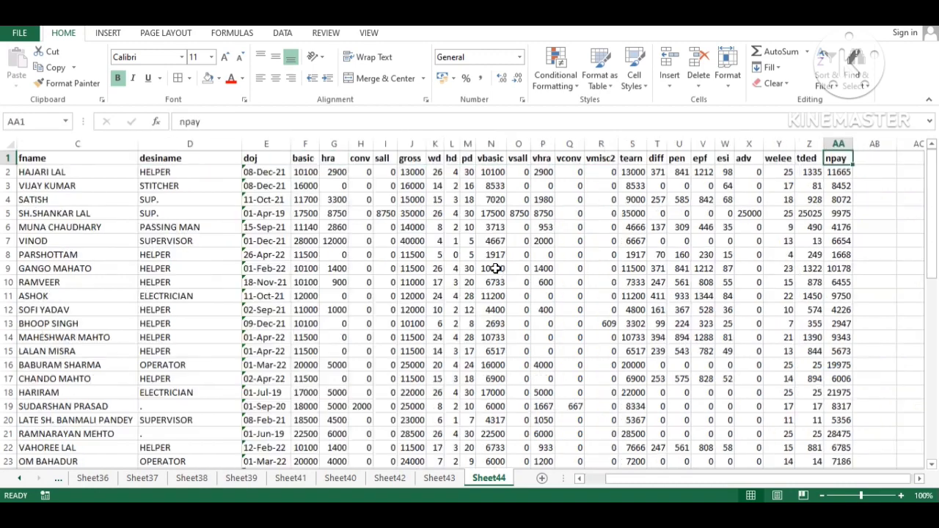
pyautogui.hotkey('ctrl', 'Home')
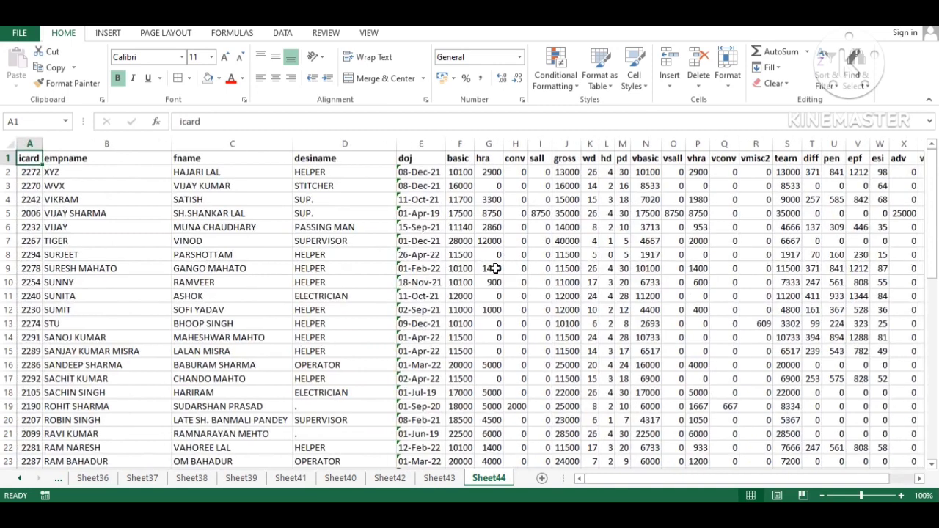
pyautogui.press('Down')
pyautogui.press('Right')
pyautogui.press('Right')
pyautogui.press('Right')
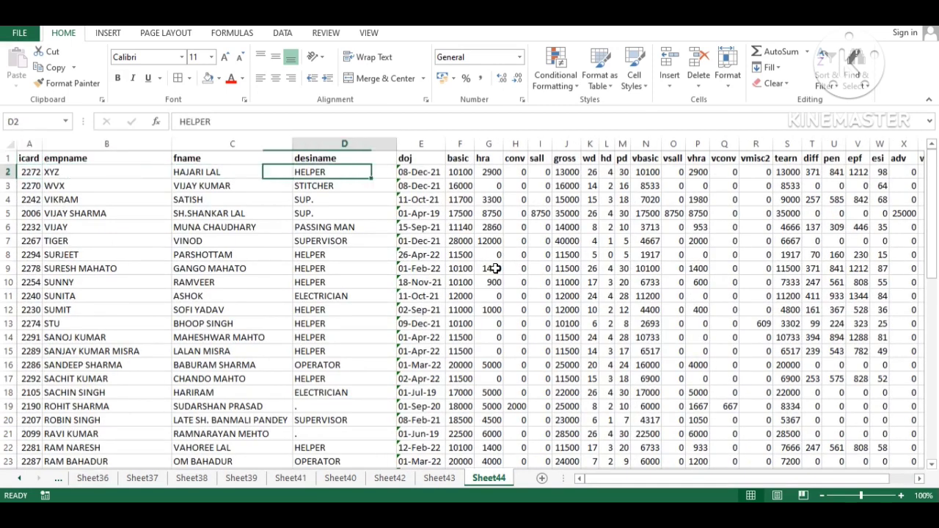
pyautogui.press('Right')
pyautogui.press('Left')
pyautogui.press('Left')
pyautogui.press('Left')
pyautogui.press('Left')
pyautogui.press('Right')
pyautogui.press('Right')
pyautogui.press('Right')
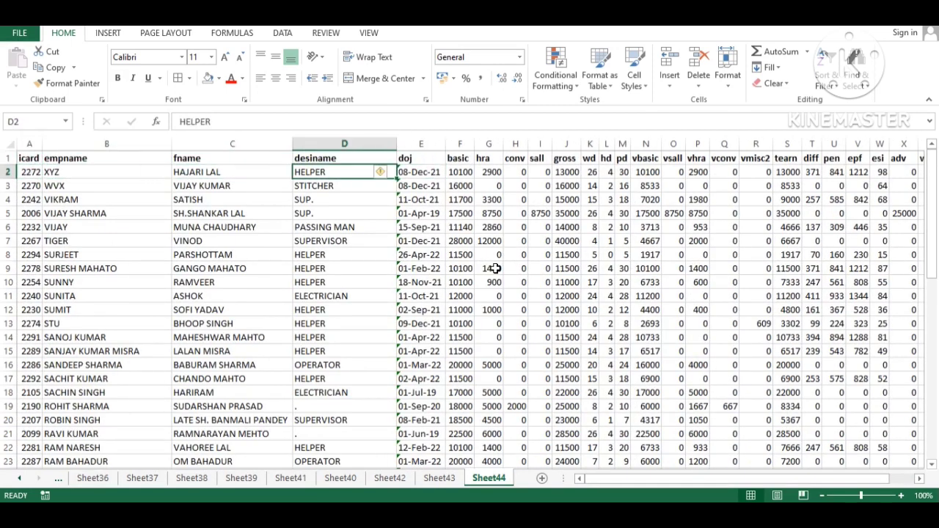
pyautogui.press('Right')
pyautogui.press('Down')
pyautogui.press('Down')
pyautogui.press('Left')
pyautogui.press('Left')
pyautogui.press('Left')
pyautogui.press('Down')
pyautogui.press('Down')
pyautogui.press('Down')
pyautogui.press('Down')
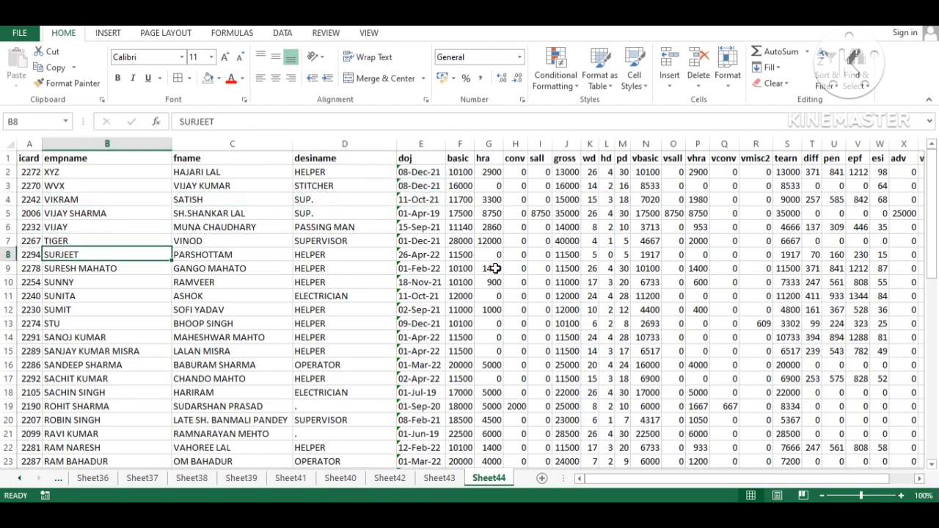
pyautogui.press('Down')
pyautogui.press('Right')
pyautogui.press('Right')
pyautogui.press('Down')
pyautogui.press('Down')
pyautogui.press('Left')
pyautogui.press('Left')
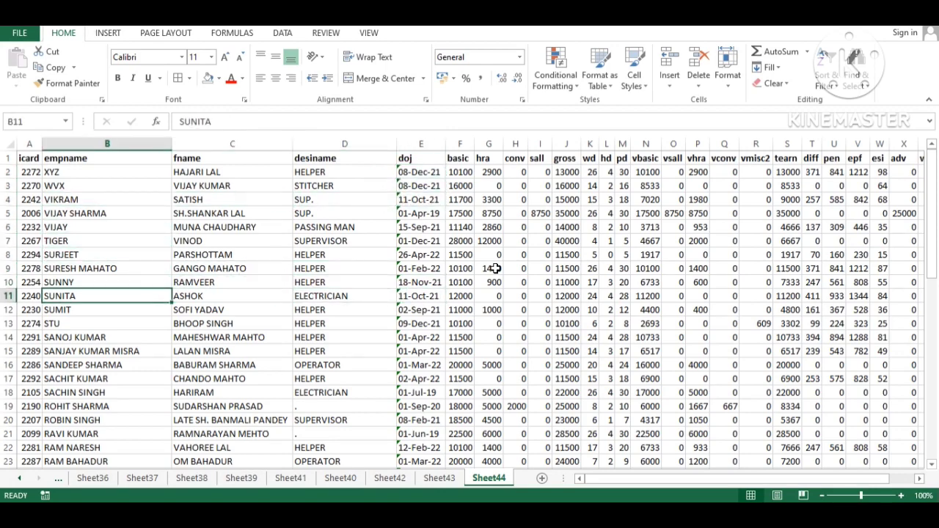
# Step: Check the first FATHER NAME cell on Sheet43, then go back to Sheet44
pyautogui.hotkey('ctrl', 'pageup')
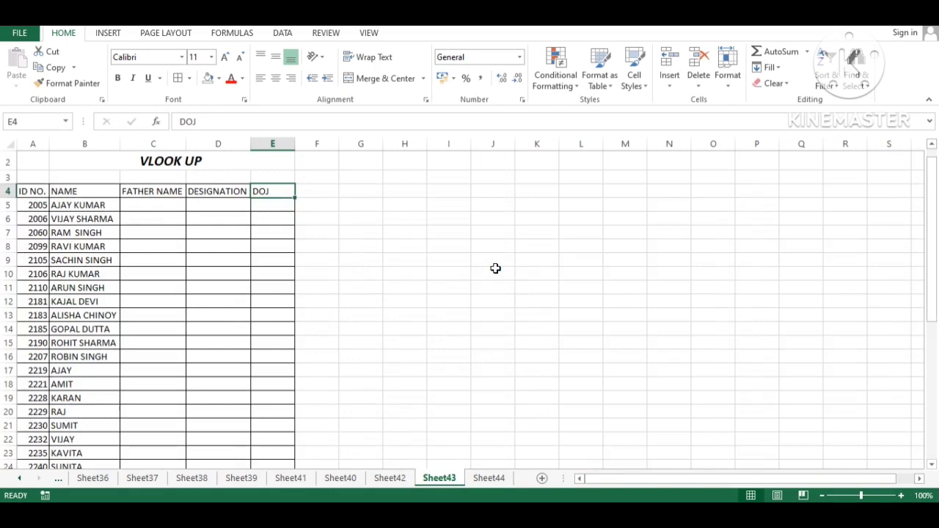
pyautogui.press('Left')
pyautogui.press('Left')
pyautogui.press('Down')
pyautogui.hotkey('ctrl', 'pagedown')
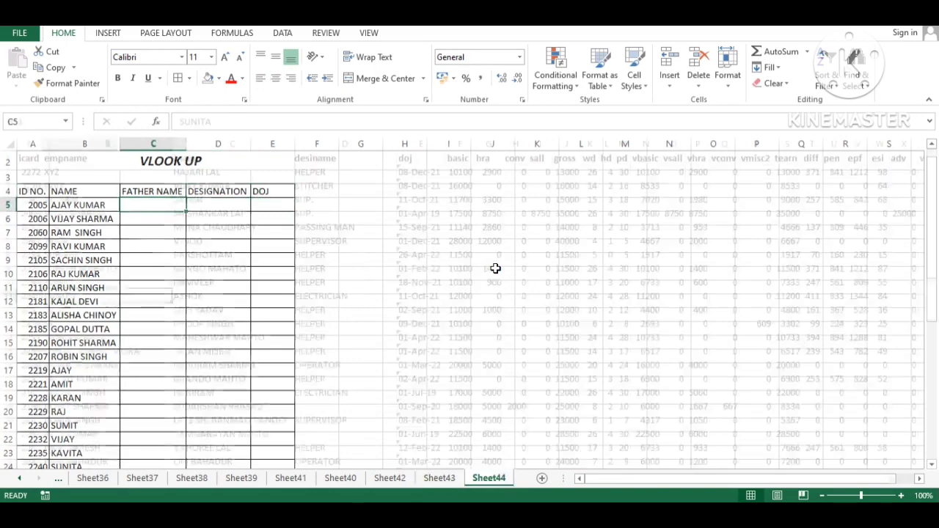
pyautogui.hotkey('ctrl', 'f')
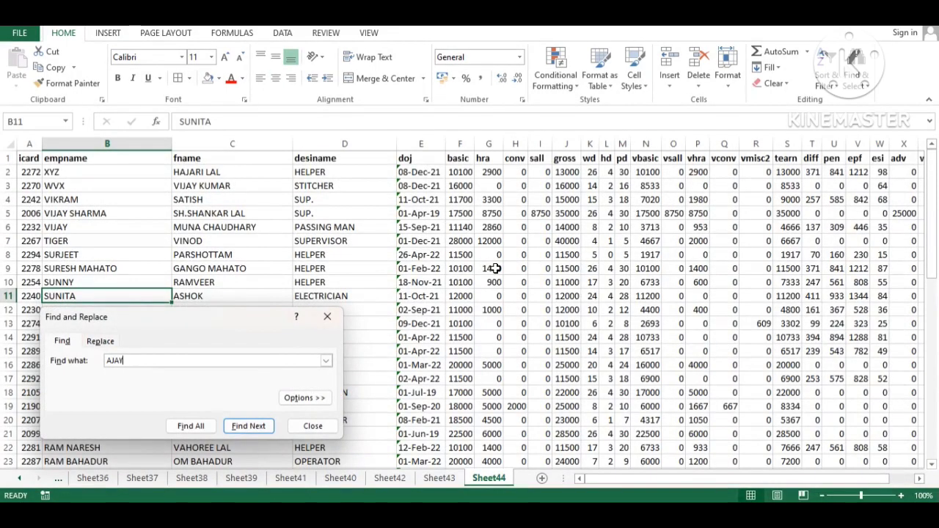
pyautogui.press('Return')
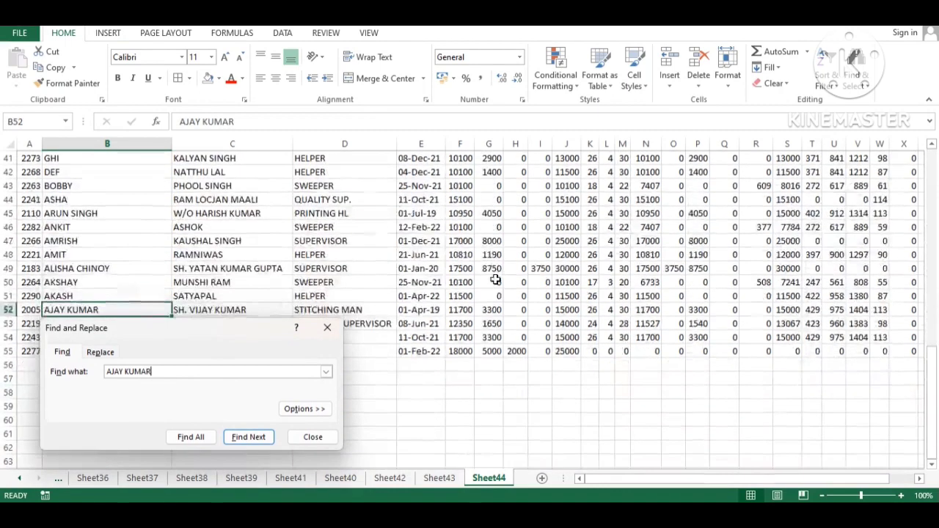
pyautogui.press('Escape')
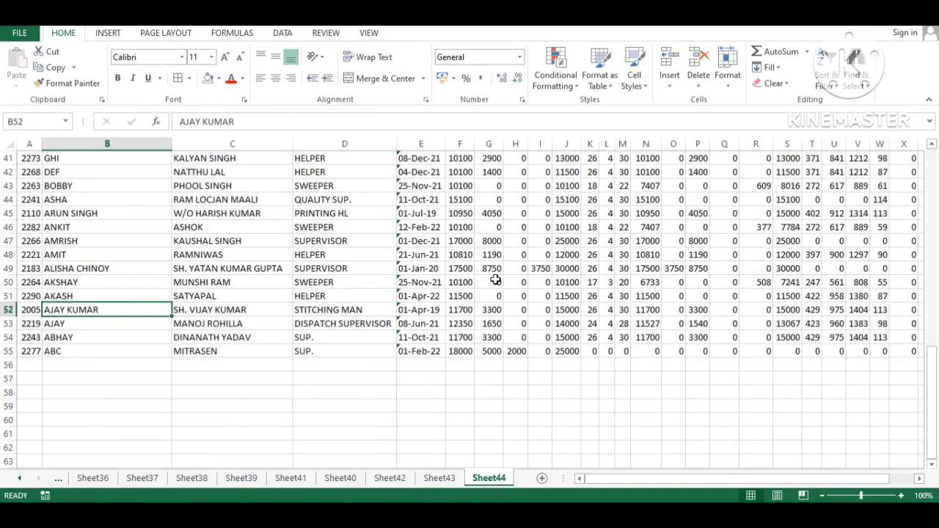
pyautogui.press('Right')
pyautogui.press('Right')
pyautogui.press('Right')
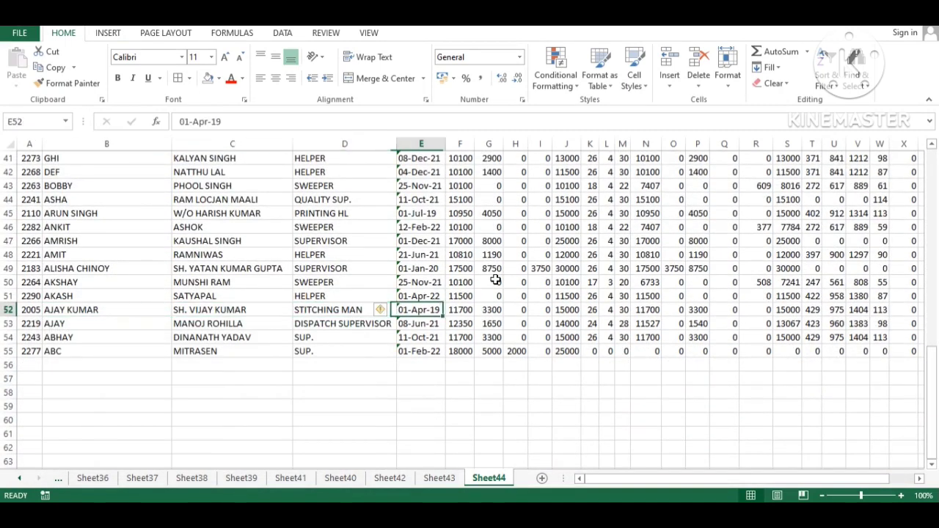
pyautogui.hotkey('ctrl', 'pageup')
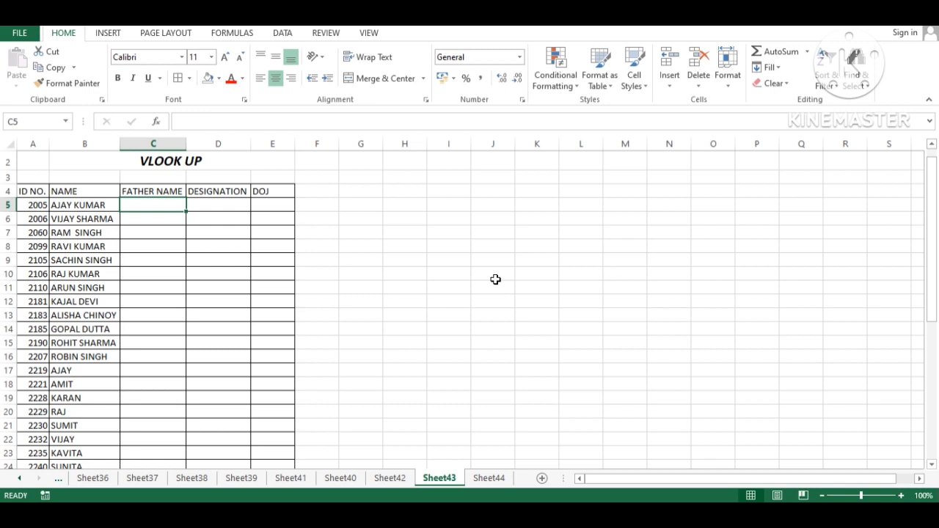
# Step: In C5, start =VLOOKUP(A5, using the employee ID in A5 as the lookup value
pyautogui.press('Up')
pyautogui.press('Up')
pyautogui.press('Up')
pyautogui.press('Up')
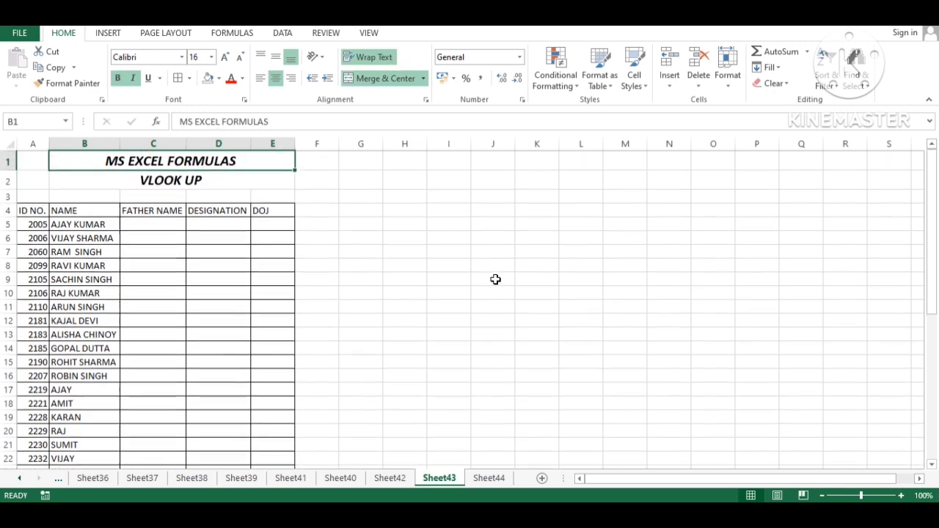
pyautogui.press('Down')
pyautogui.press('Down')
pyautogui.press('Right')
pyautogui.press('Down')
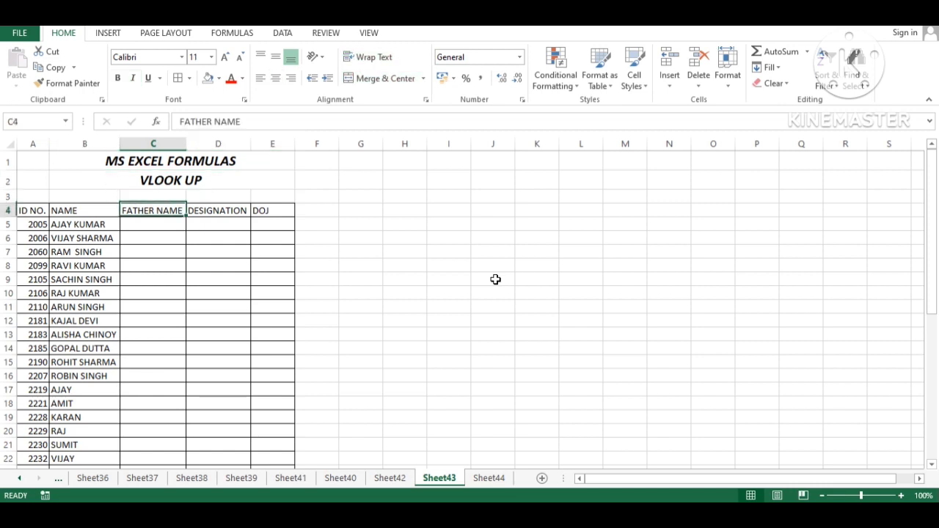
pyautogui.press('Down')
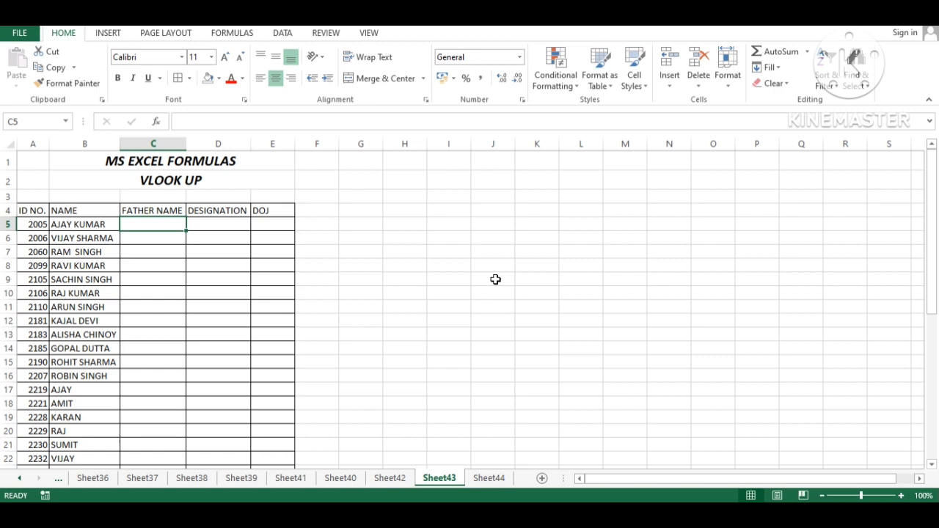
pyautogui.write('=V')
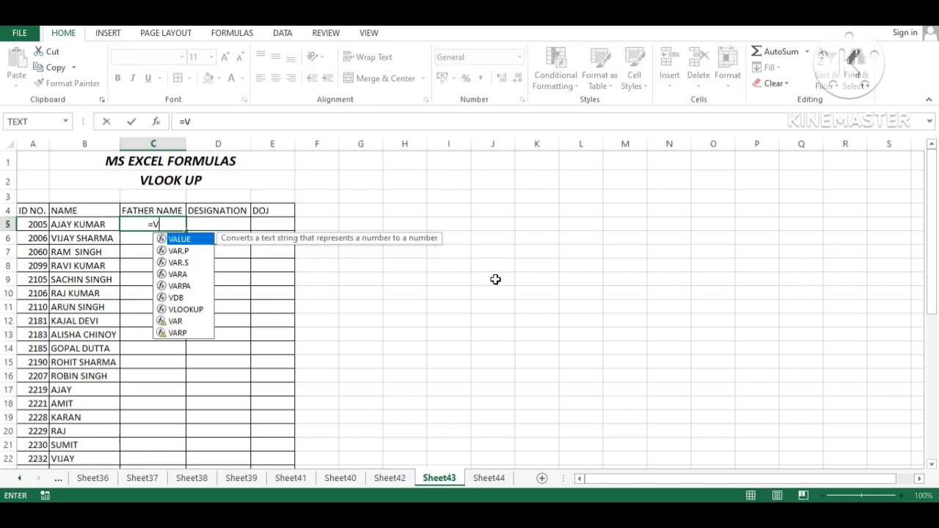
pyautogui.write('L')
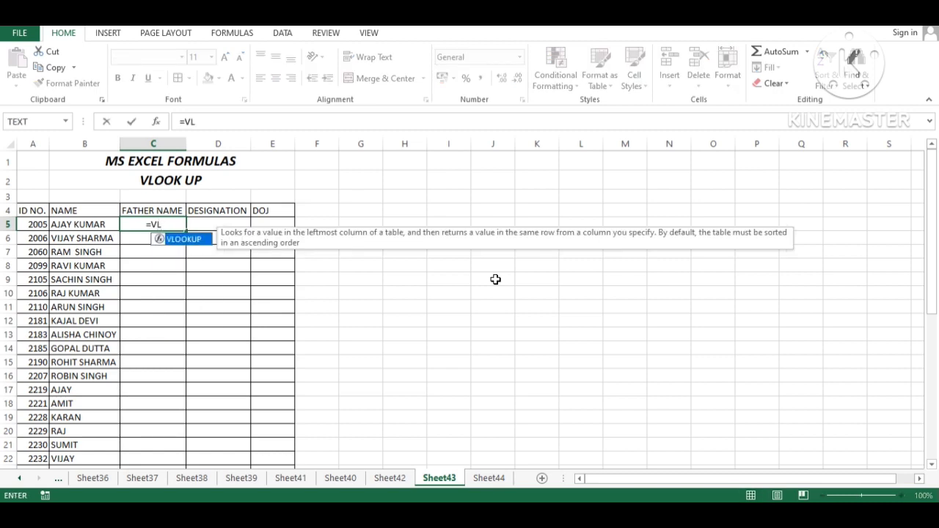
pyautogui.press('Tab')
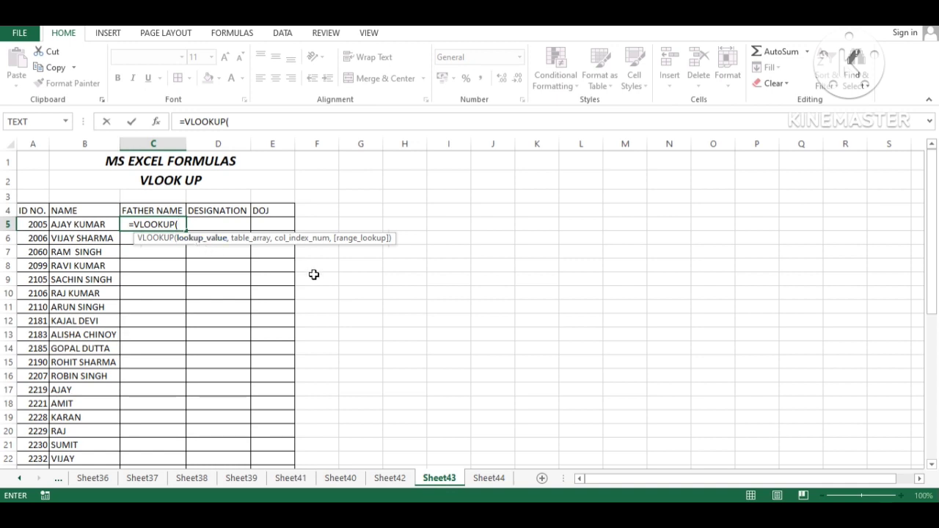
pyautogui.press('Left')
pyautogui.press('Left')
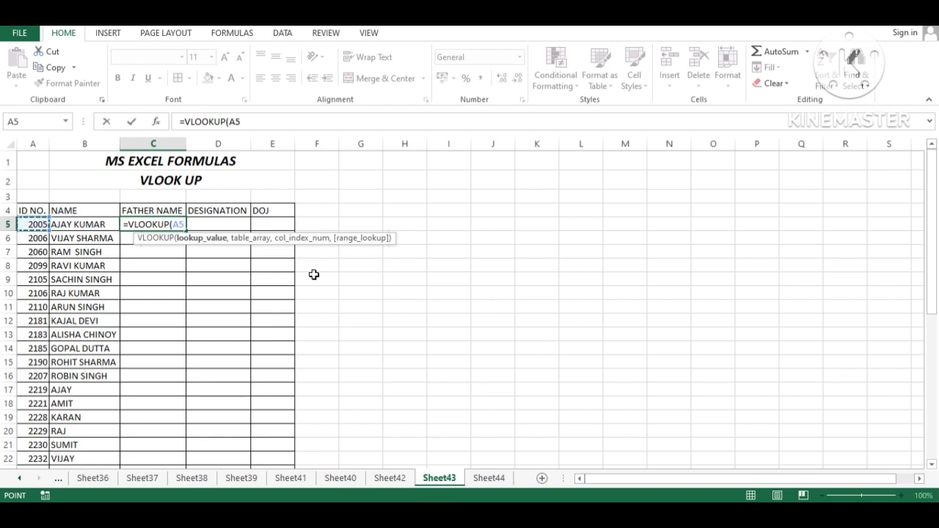
pyautogui.write(',')
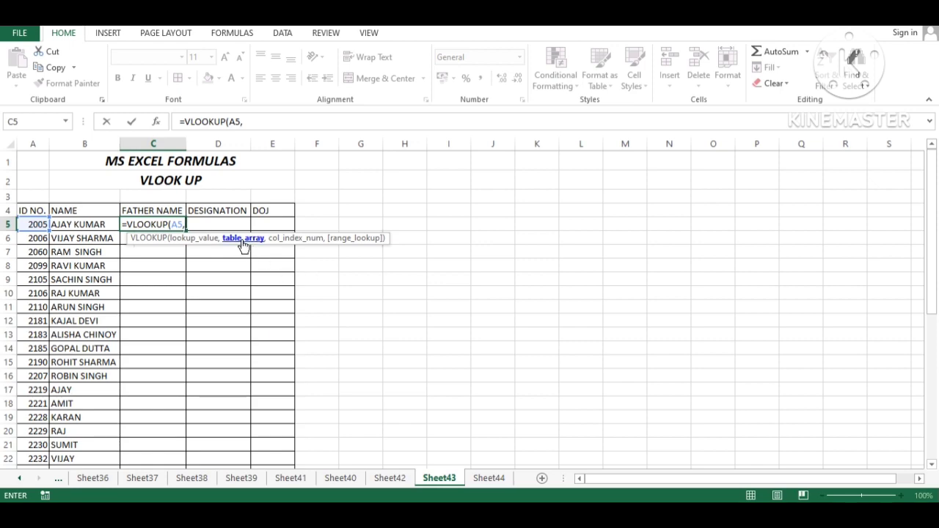
# Step: Select Sheet44!A1:E55 as the formula's lookup table and add the separating comma
pyautogui.click(489, 478)
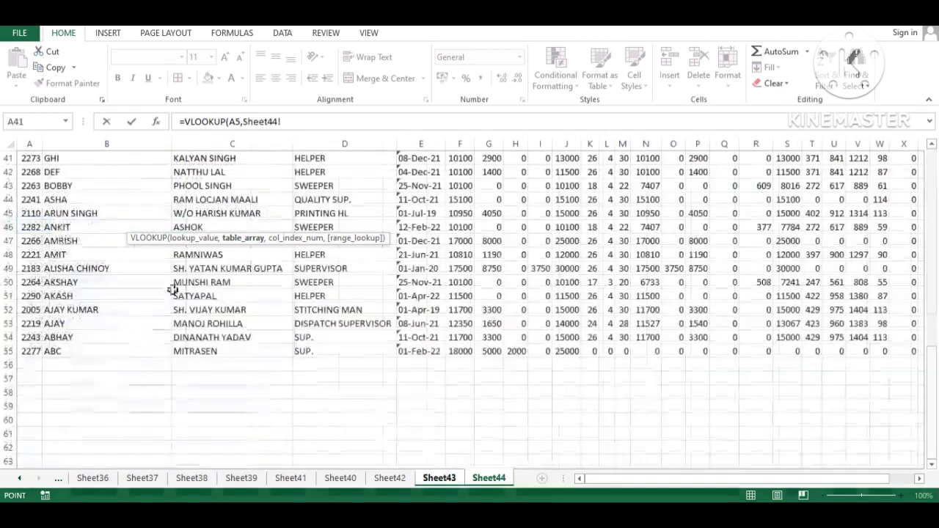
pyautogui.scroll(13, 172, 289)
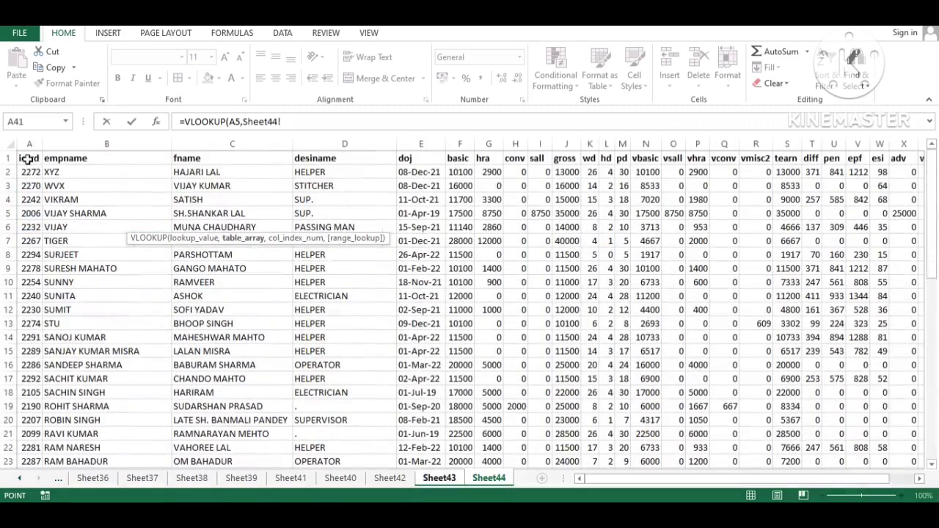
pyautogui.click(26, 160)
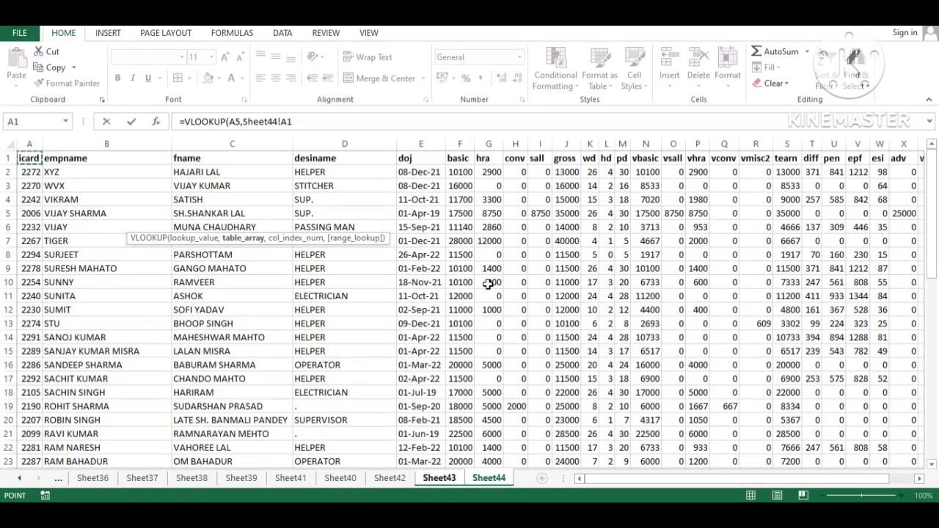
pyautogui.moveTo(28, 160); pyautogui.dragTo(33, 176)
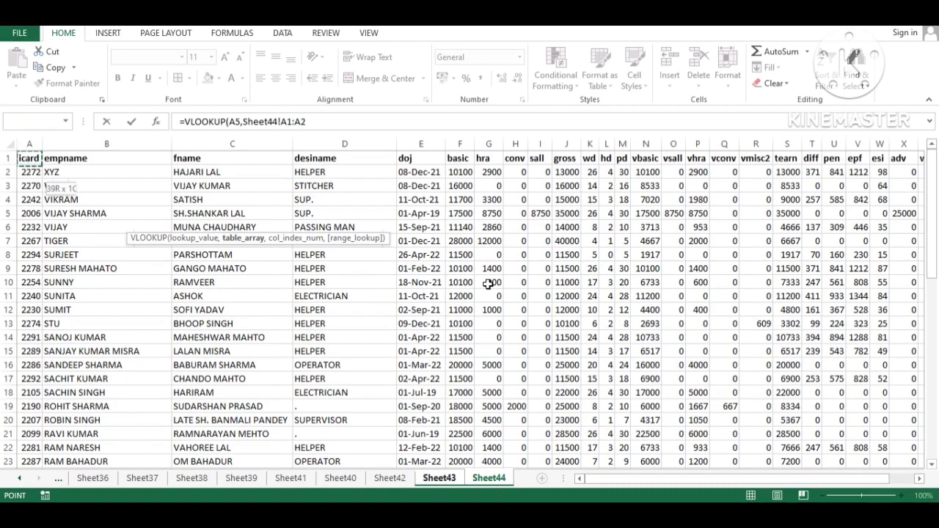
pyautogui.press('End')
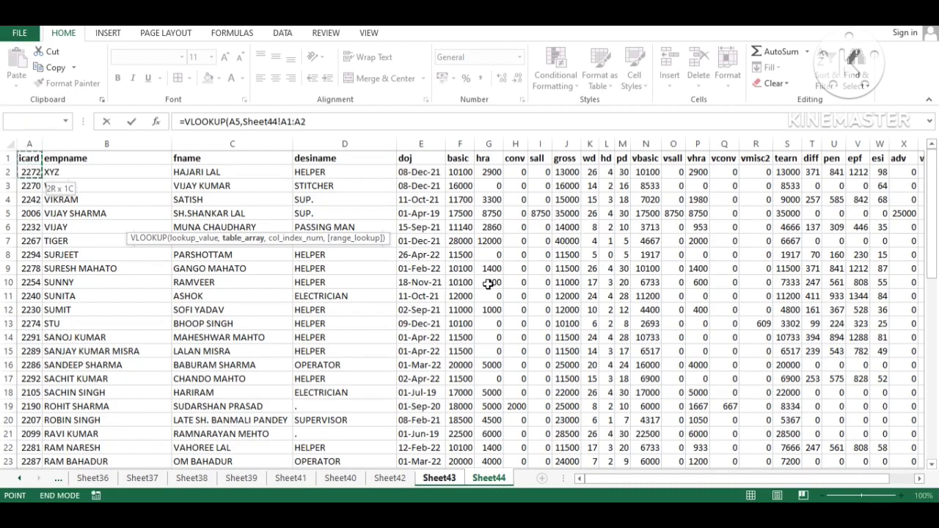
pyautogui.hotkey('shift', 'Down')
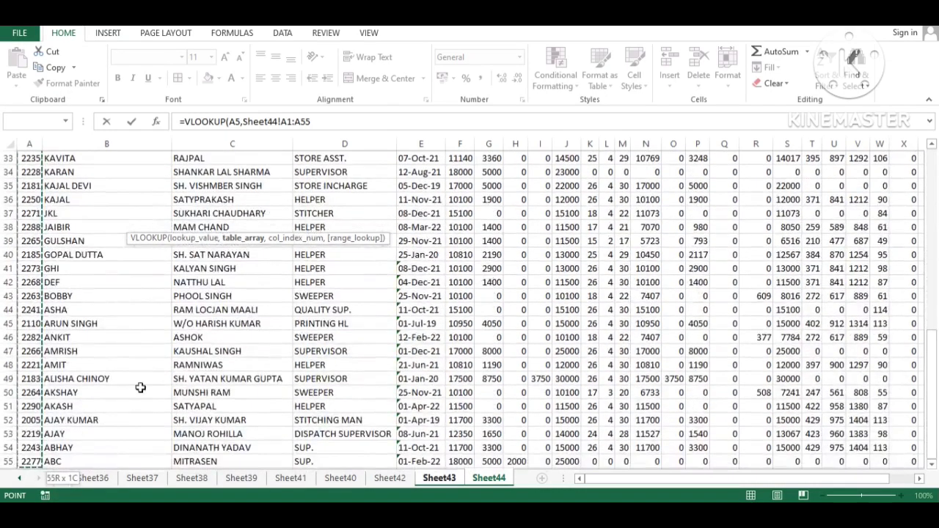
pyautogui.scroll(11, 71, 275)
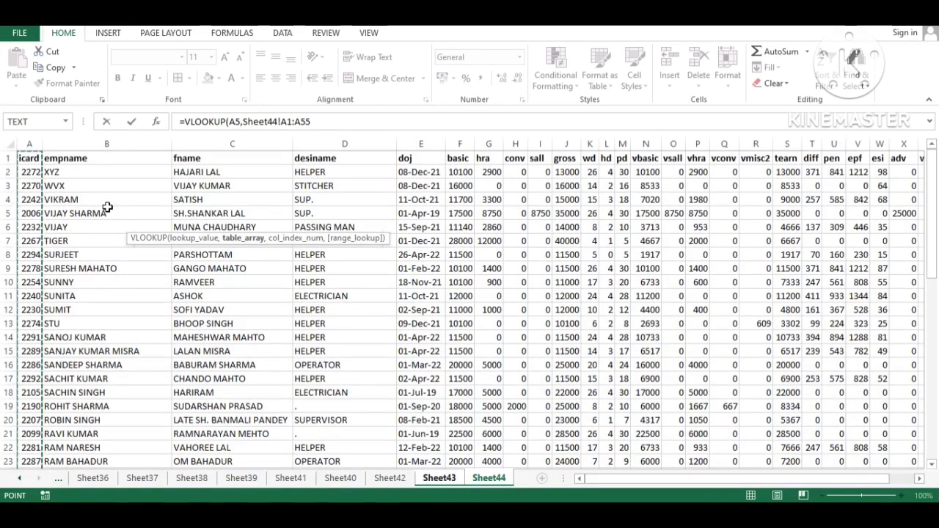
pyautogui.hotkey('shift', 'Right')
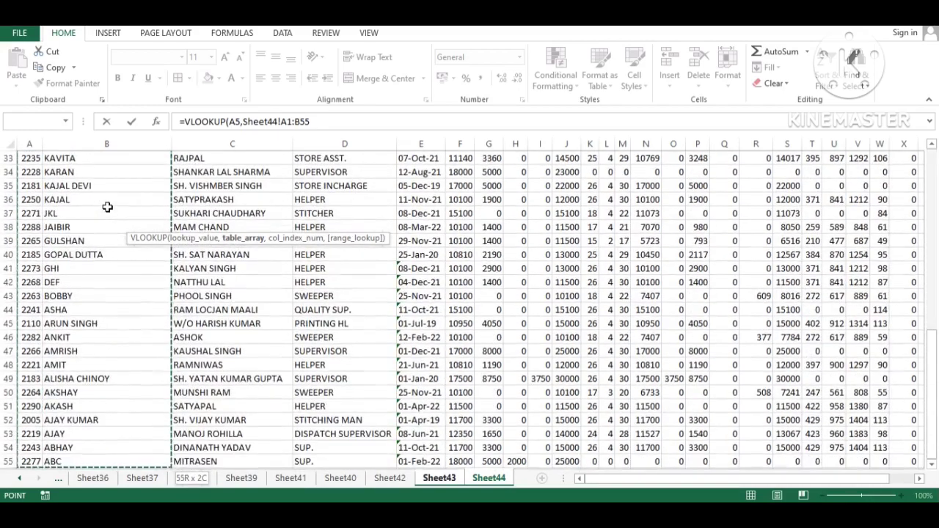
pyautogui.hotkey('shift', 'Right')
pyautogui.hotkey('shift', 'Right')
pyautogui.hotkey('shift', 'Right')
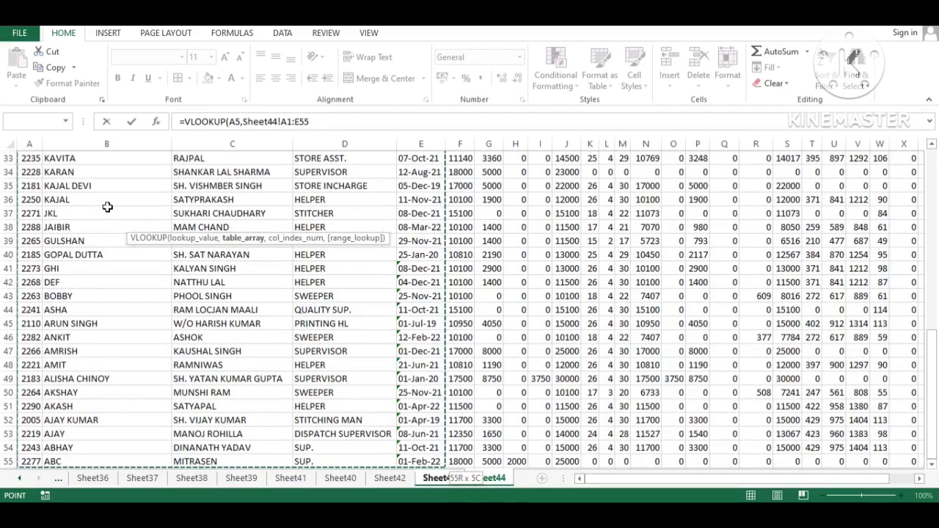
pyautogui.scroll(7, 108, 207)
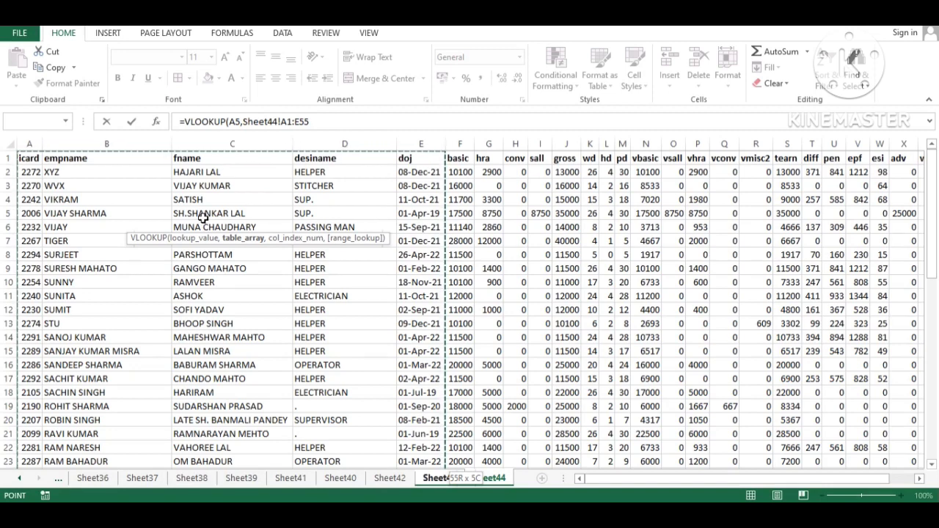
pyautogui.write(',')
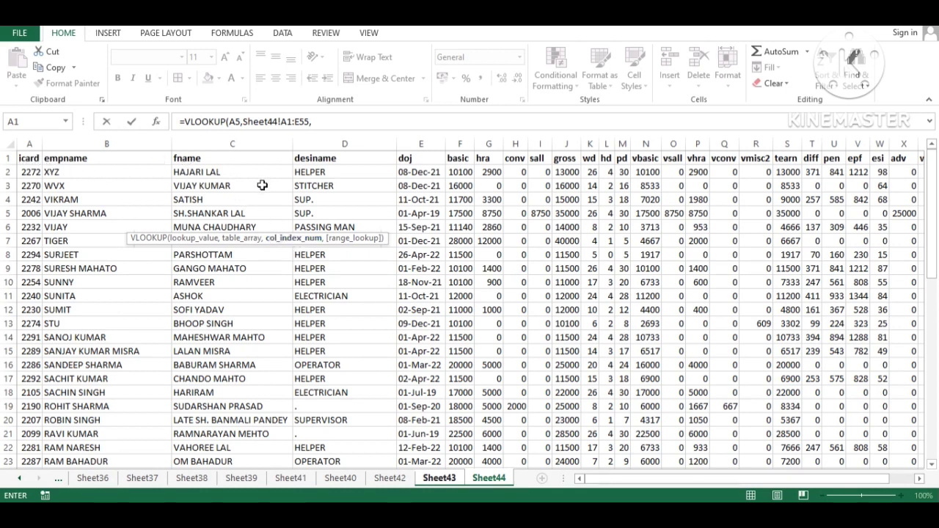
# Step: Finish C5 as =VLOOKUP(A5,Sheet44!A1:E55,3,0) to return ID 2005's father name
pyautogui.write('3,')
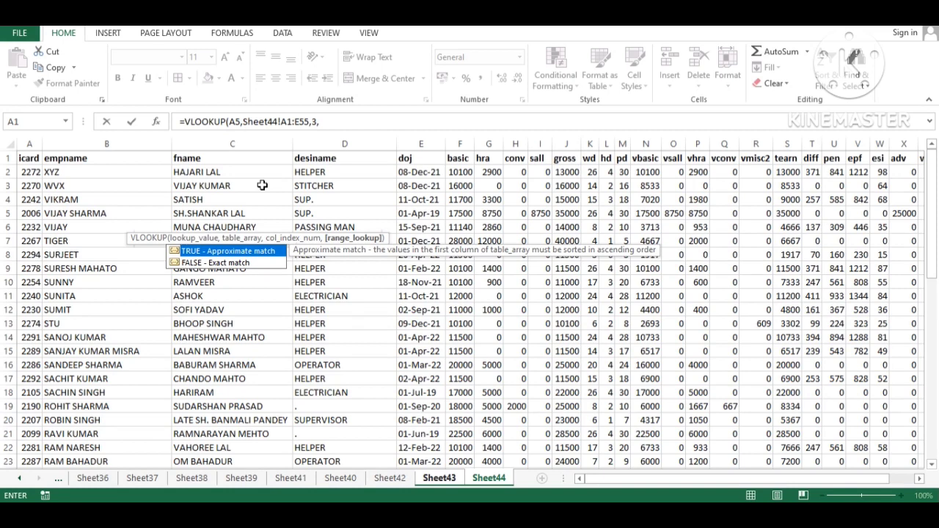
pyautogui.press('Down')
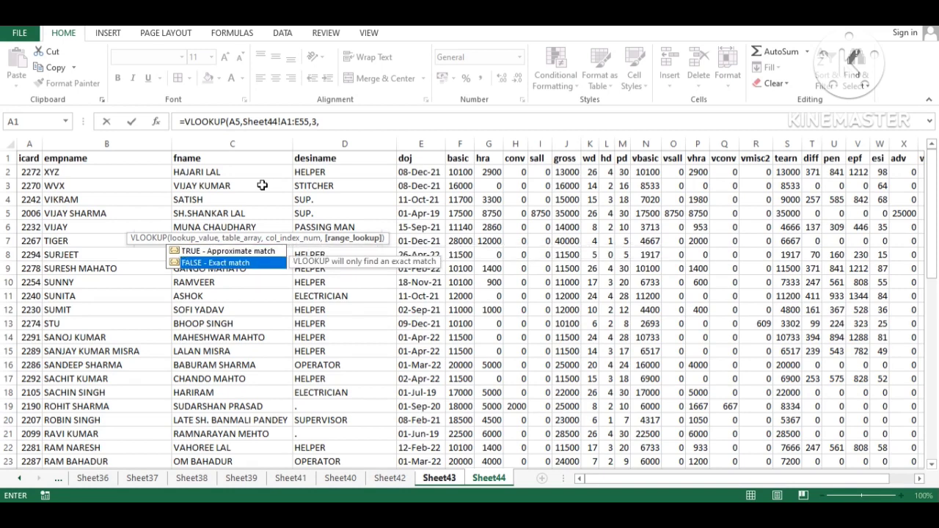
pyautogui.write('0')
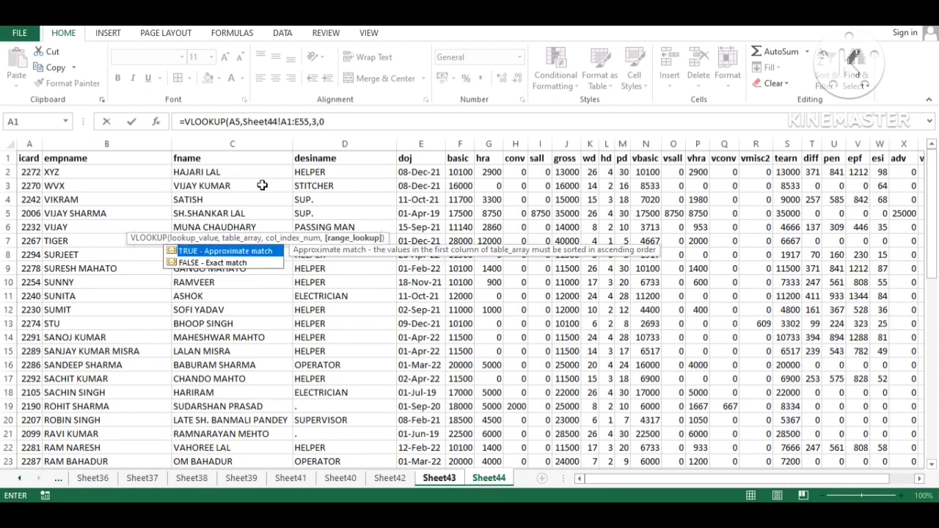
pyautogui.write(')')
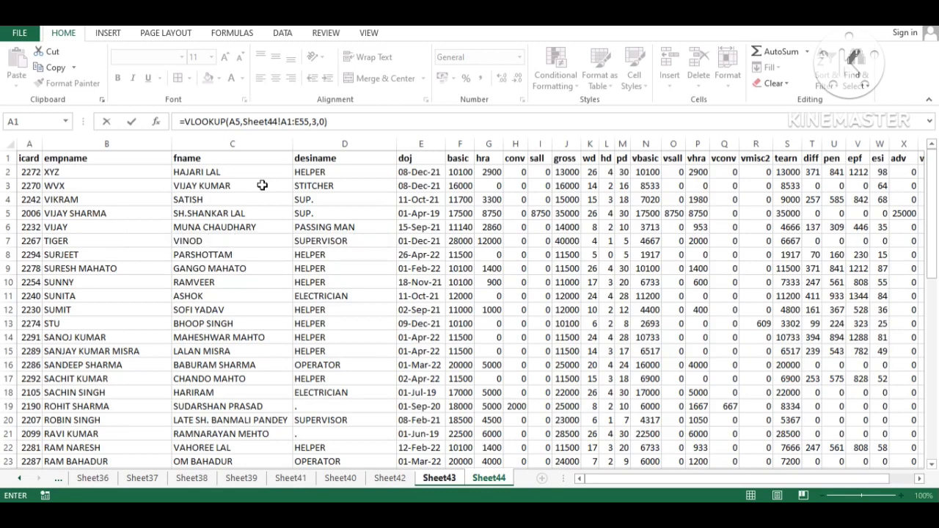
pyautogui.press('Return')
pyautogui.press('Up')
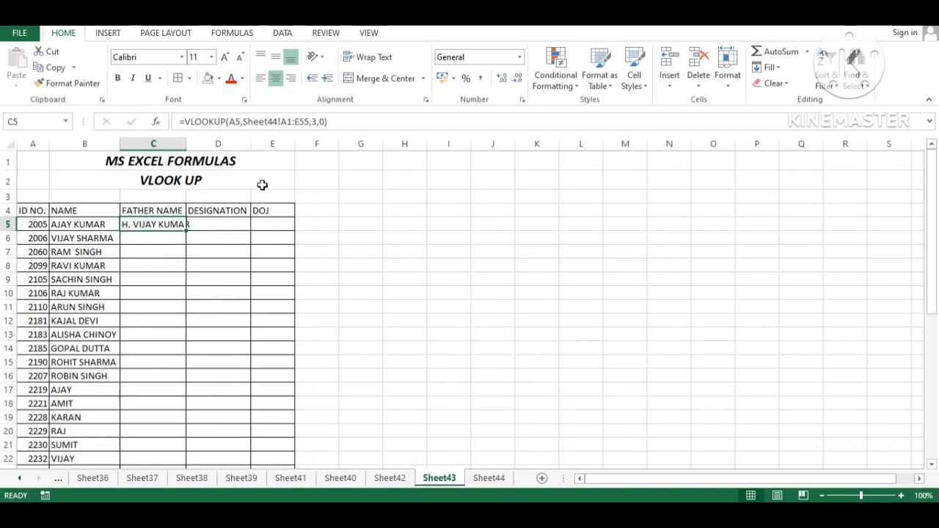
pyautogui.hotkey('alt', 'h')
pyautogui.press('o')
pyautogui.press('i')
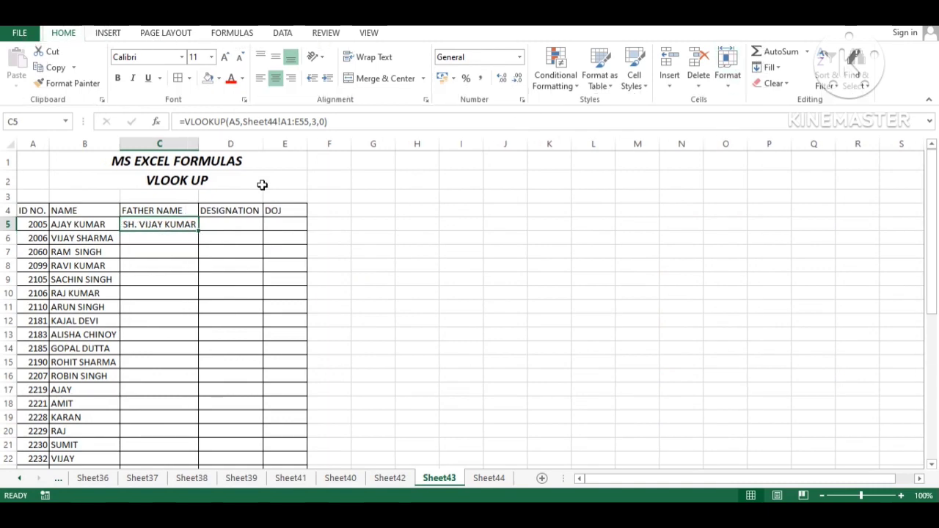
# Step: Confirm on Sheet44 row 52 that ID 2005's father name matches, then return to Sheet43
pyautogui.hotkey('ctrl', 'pagedown')
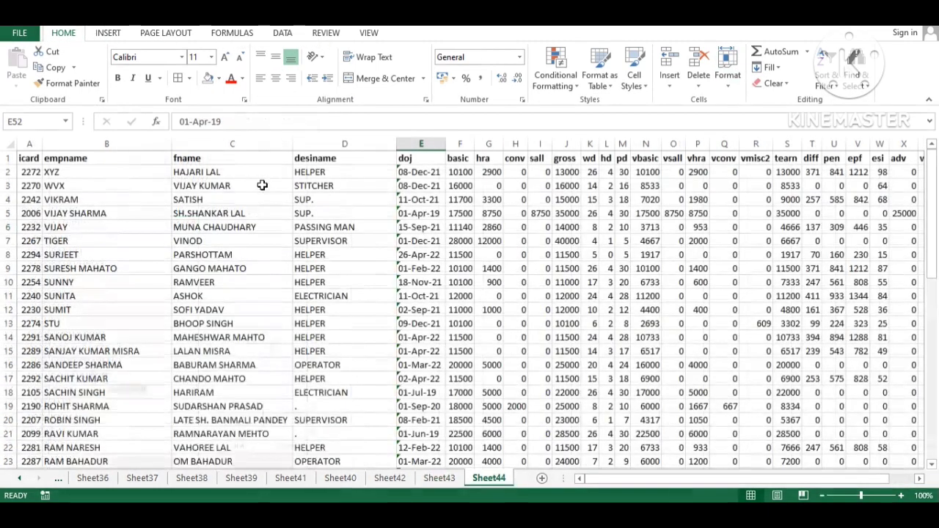
pyautogui.hotkey('ctrl', 'f')
pyautogui.press('Return')
pyautogui.press('Escape')
pyautogui.press('Right')
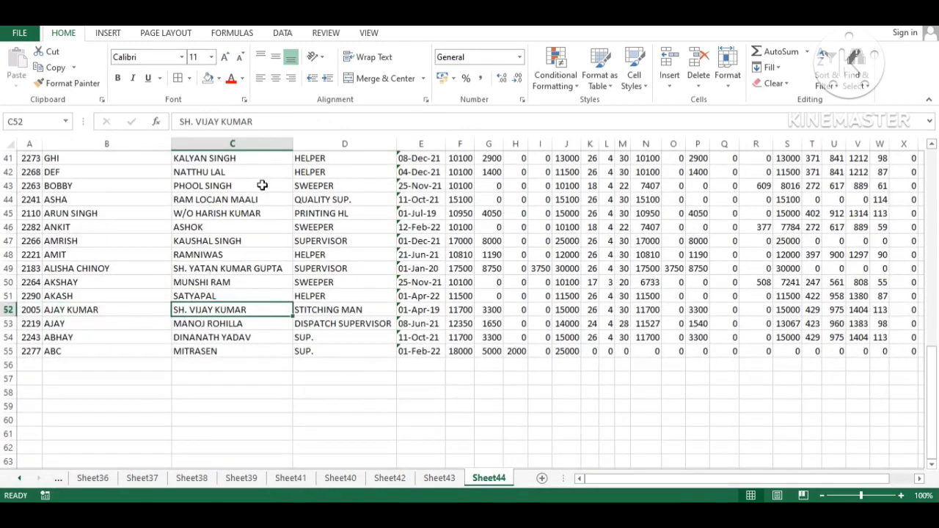
pyautogui.press('Left')
pyautogui.press('Left')
pyautogui.press('Right')
pyautogui.press('Right')
pyautogui.hotkey('ctrl', 'pageup')
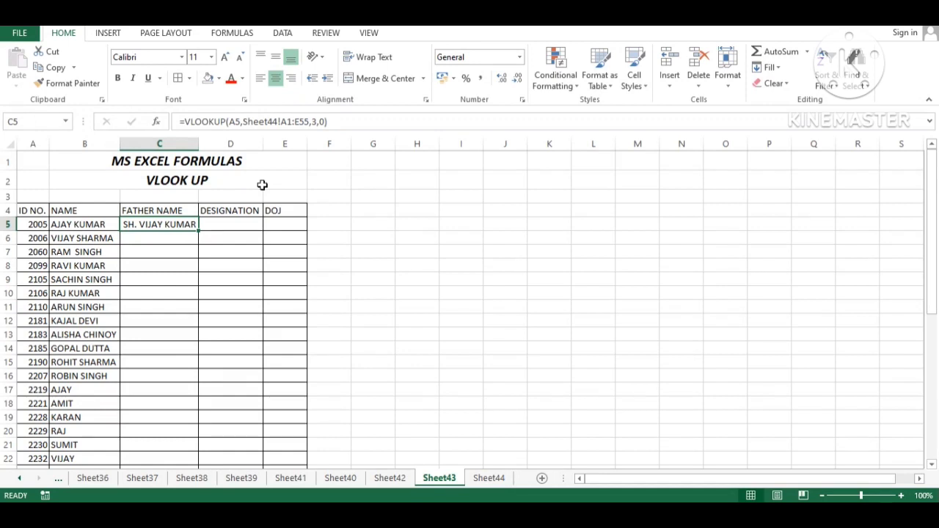
# Step: Add $ signs to C5's formula so the Sheet44 table range rows stay locked
pyautogui.press('F2')
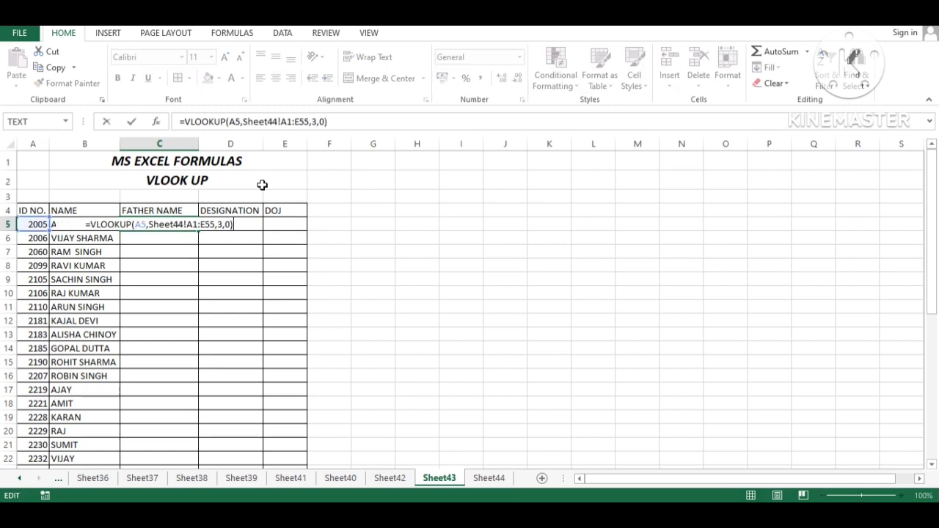
pyautogui.press('Left')
pyautogui.press('Left')
pyautogui.press('Left')
pyautogui.press('Left')
pyautogui.press('Left')
pyautogui.press('Left')
pyautogui.press('Left')
pyautogui.press('Left')
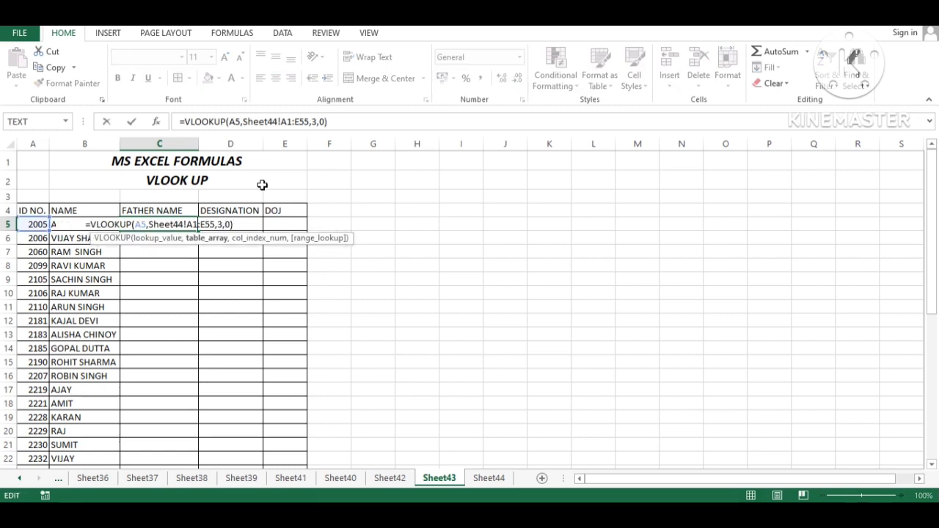
pyautogui.write('$')
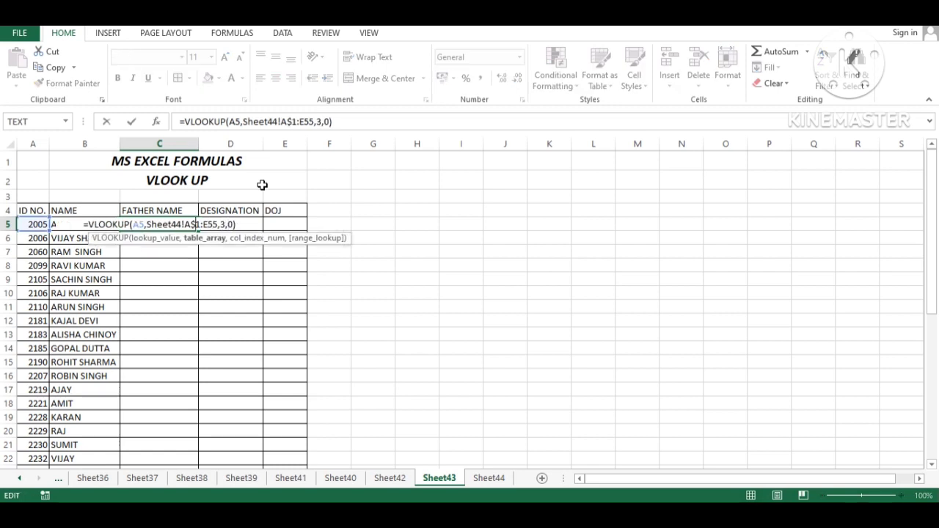
pyautogui.press('Right')
pyautogui.press('Right')
pyautogui.press('Right')
pyautogui.write('$')
pyautogui.press('Return')
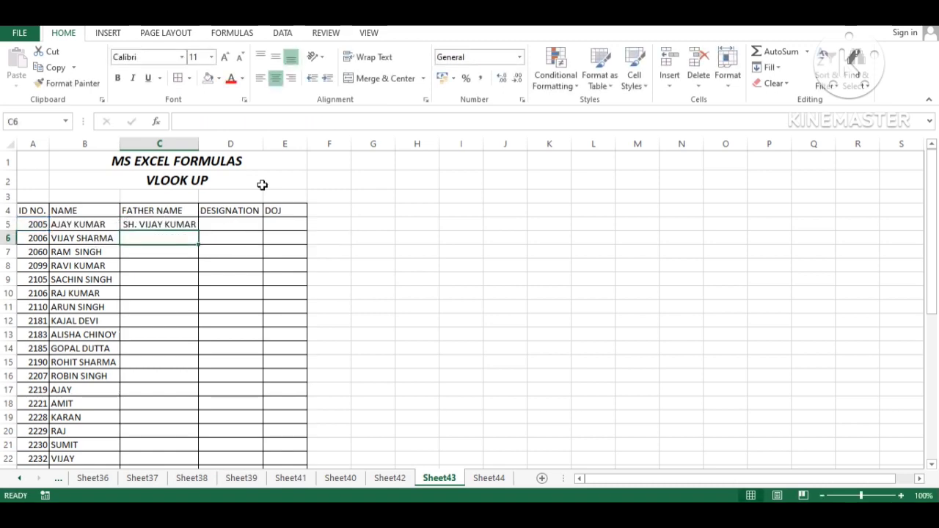
pyautogui.press('Up')
# Step: Fill the C5 formula down to C43 and AutoFit the FATHER NAME column
pyautogui.moveTo(159, 224); pyautogui.dragTo(159, 433)
pyautogui.hotkey('ctrl', 'd')
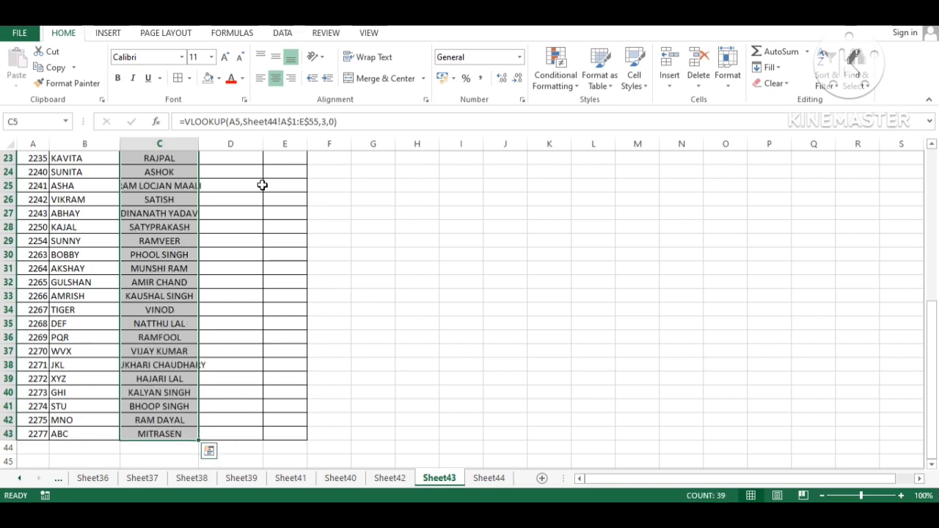
pyautogui.hotkey('alt', 'h')
pyautogui.press('o')
pyautogui.press('i')
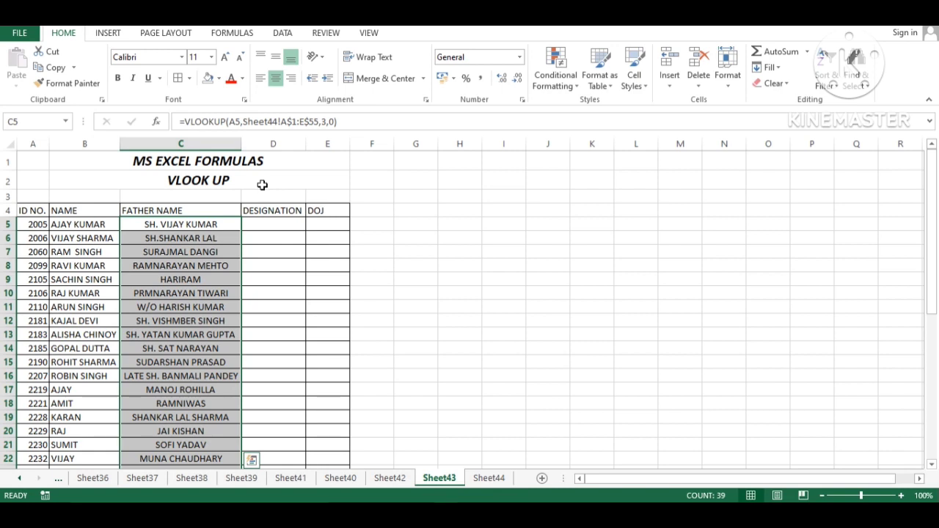
pyautogui.press('Down')
pyautogui.press('Down')
pyautogui.press('Down')
pyautogui.press('Down')
pyautogui.press('Down')
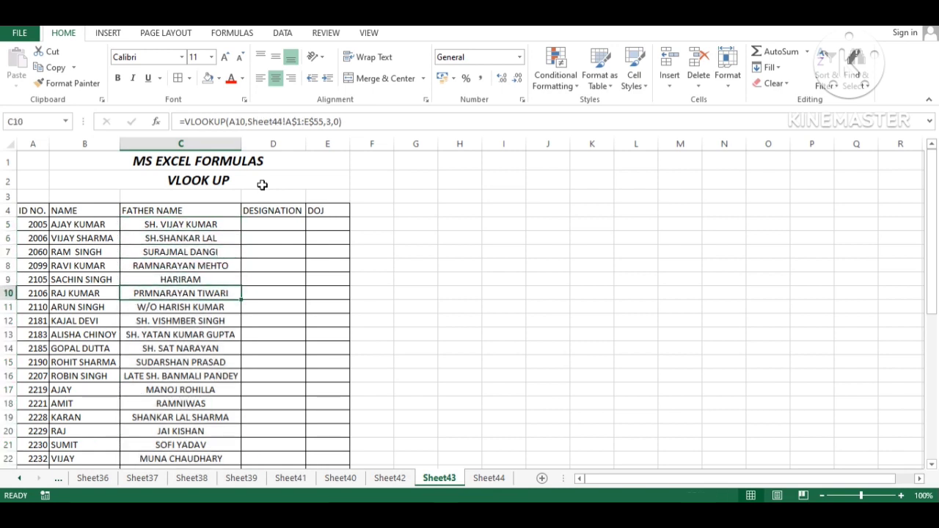
pyautogui.press('Up')
pyautogui.press('Left')
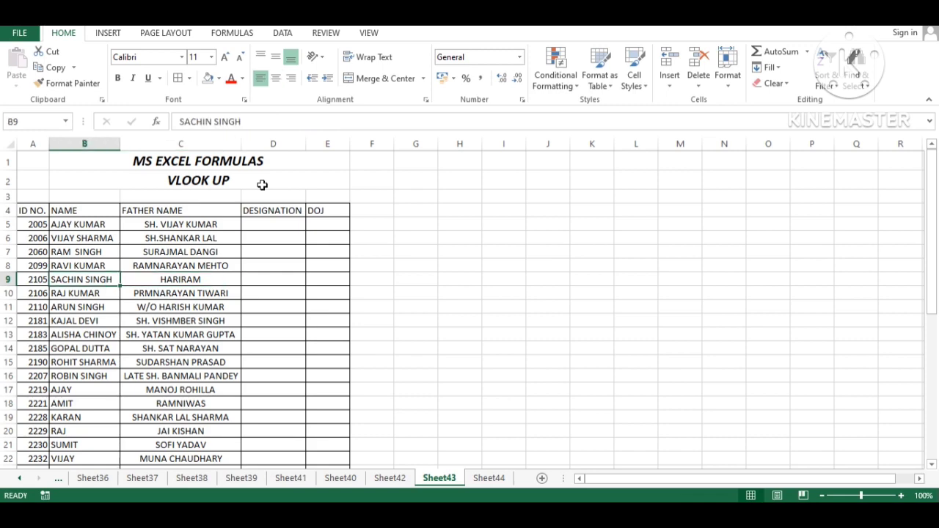
pyautogui.hotkey('ctrl', 'pagedown')
pyautogui.hotkey('ctrl', 'f')
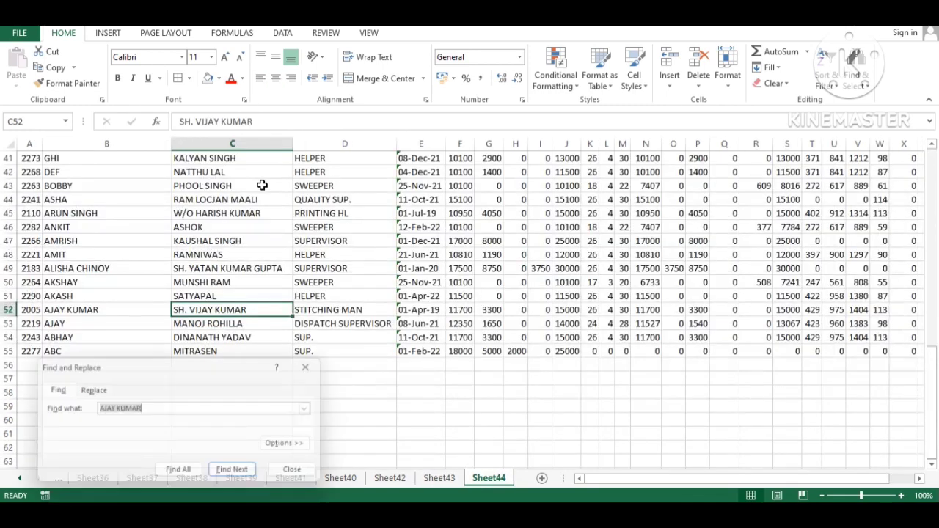
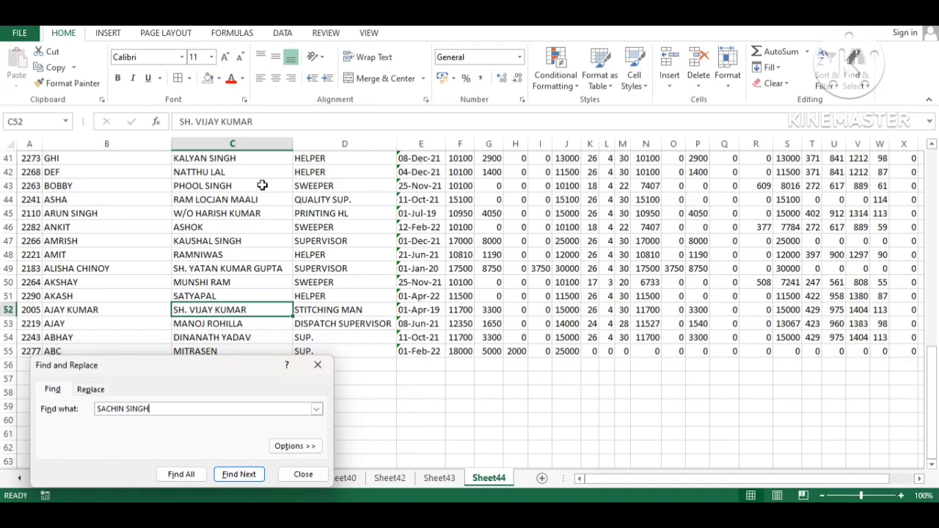
pyautogui.press('Return')
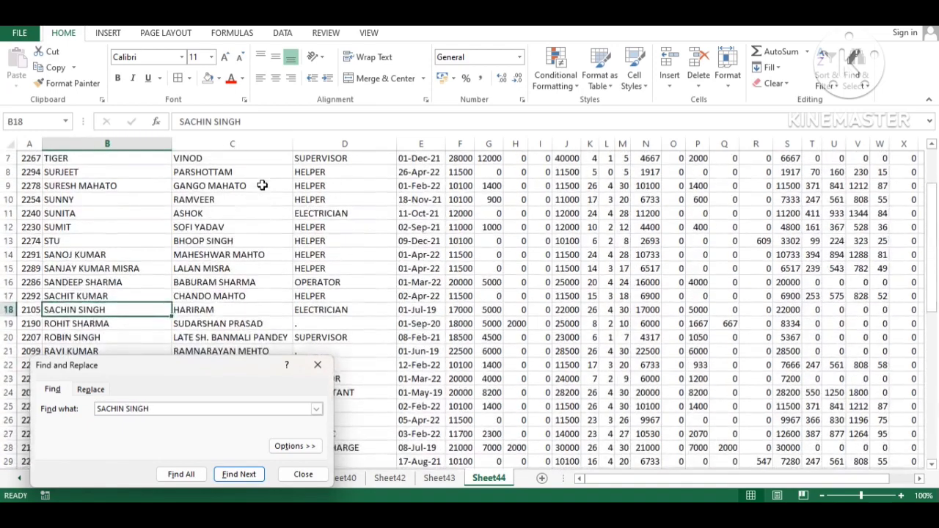
pyautogui.press('Escape')
pyautogui.press('Right')
pyautogui.hotkey('ctrl', 'pageup')
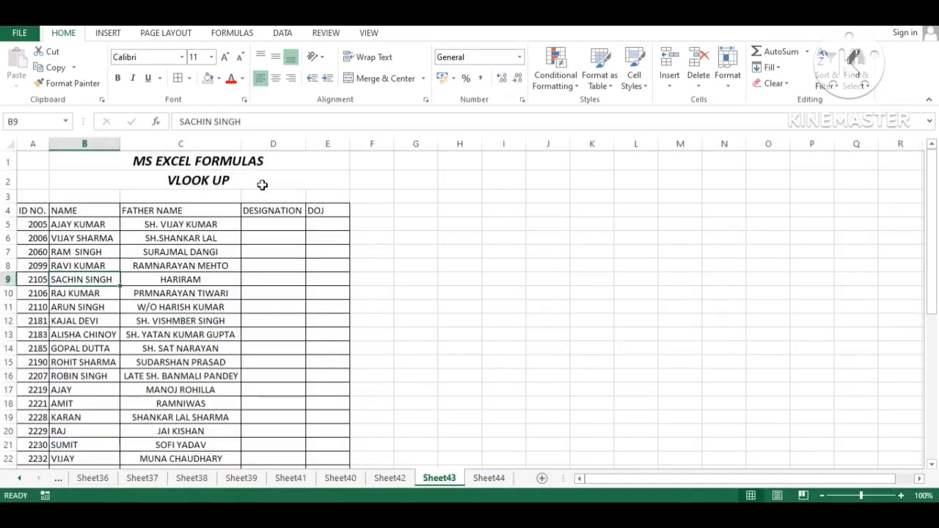
pyautogui.press('Right')
pyautogui.press('Left')
pyautogui.press('Right')
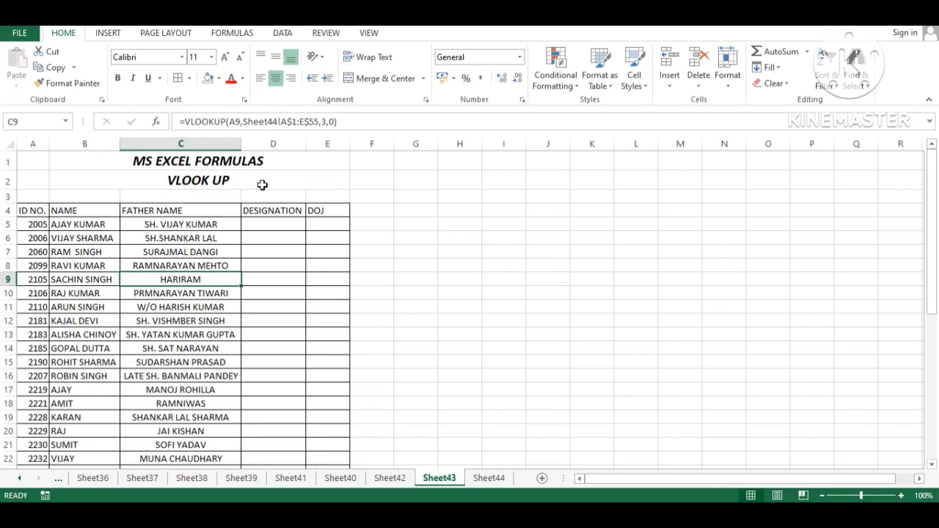
pyautogui.press('Down')
pyautogui.press('Left')
pyautogui.press('Down')
pyautogui.press('Down')
pyautogui.press('Down')
pyautogui.press('Down')
pyautogui.press('Down')
pyautogui.press('Down')
pyautogui.press('Down')
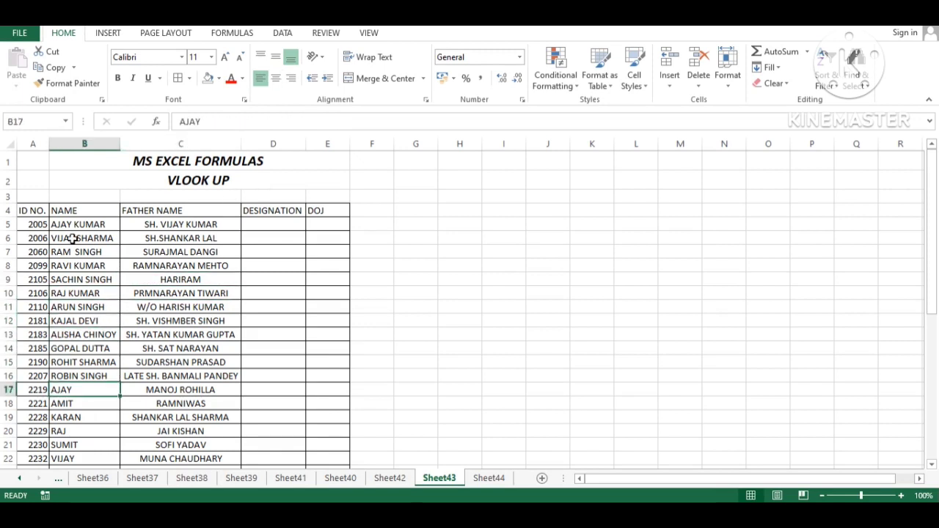
pyautogui.moveTo(40, 222); pyautogui.dragTo(38, 375)
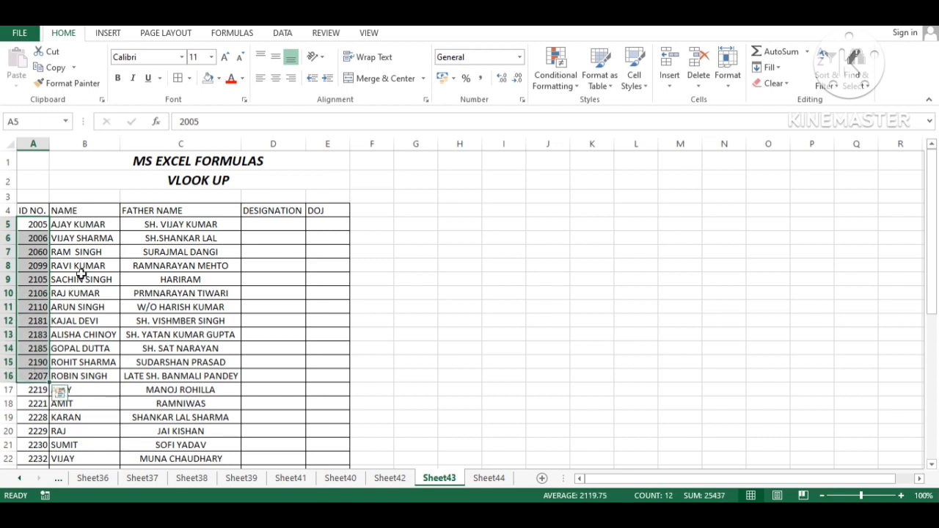
pyautogui.moveTo(80, 224); pyautogui.dragTo(94, 350)
pyautogui.click(83, 224)
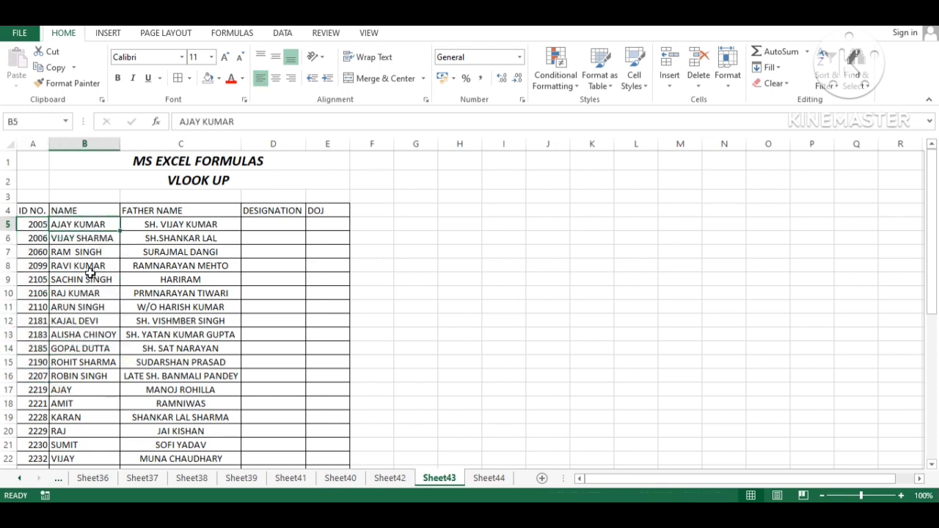
pyautogui.keyDown('ctrl'); pyautogui.click(74, 388); pyautogui.keyUp('ctrl')
pyautogui.scroll(-1, 152, 351)
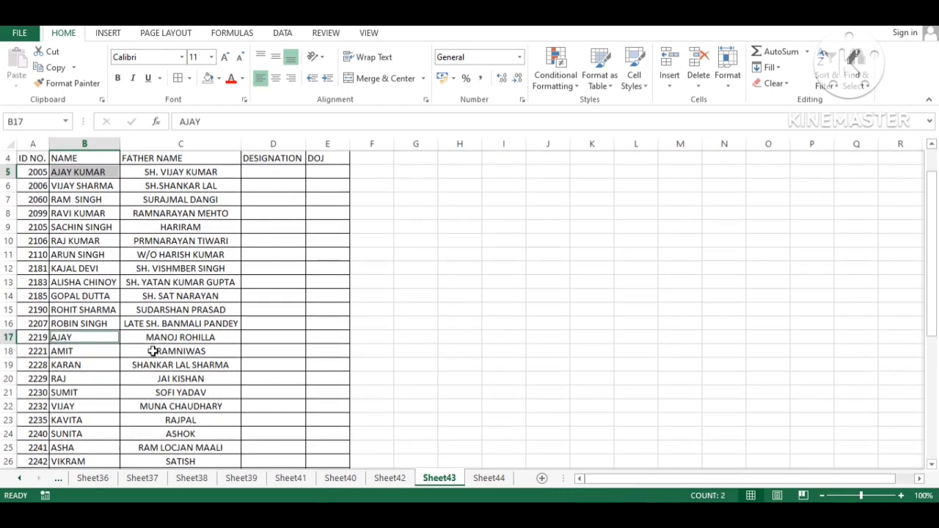
pyautogui.scroll(-1, 102, 337)
pyautogui.scroll(-1, 102, 338)
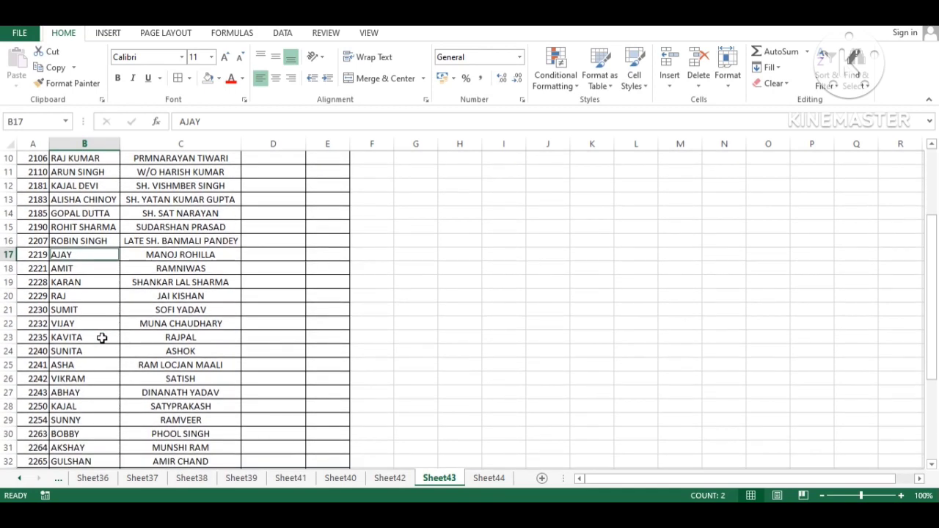
pyautogui.scroll(-3, 102, 338)
pyautogui.scroll(6, 151, 350)
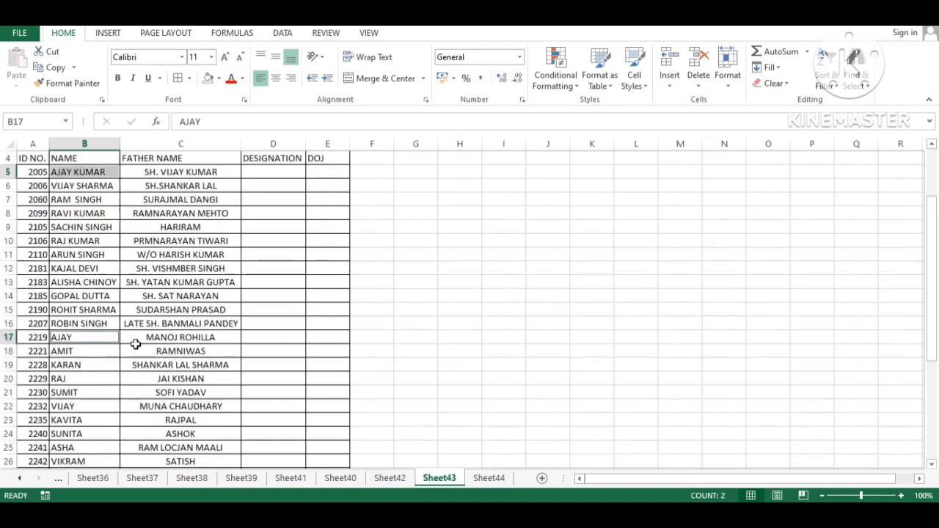
pyautogui.click(180, 224)
pyautogui.click(265, 223)
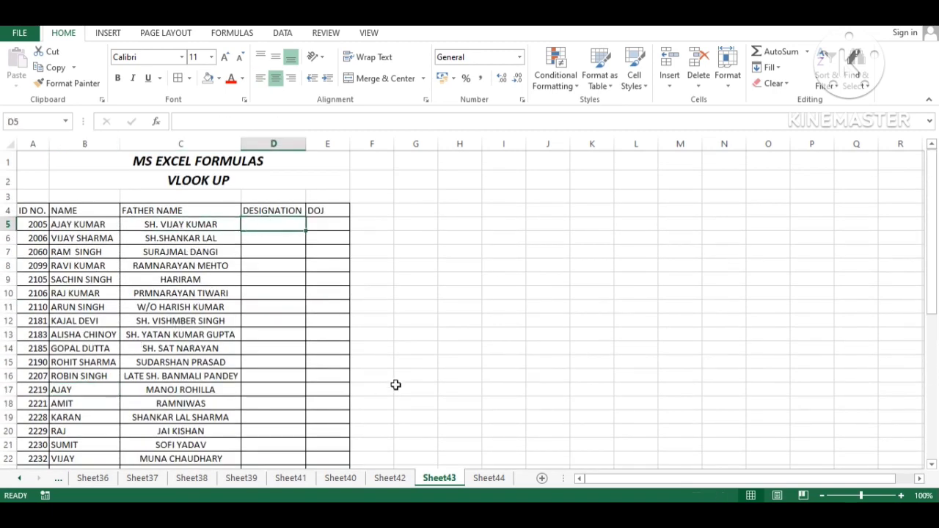
# Step: In D5, start =VLOOKUP(A5, with A5 as the lookup value
pyautogui.write('=')
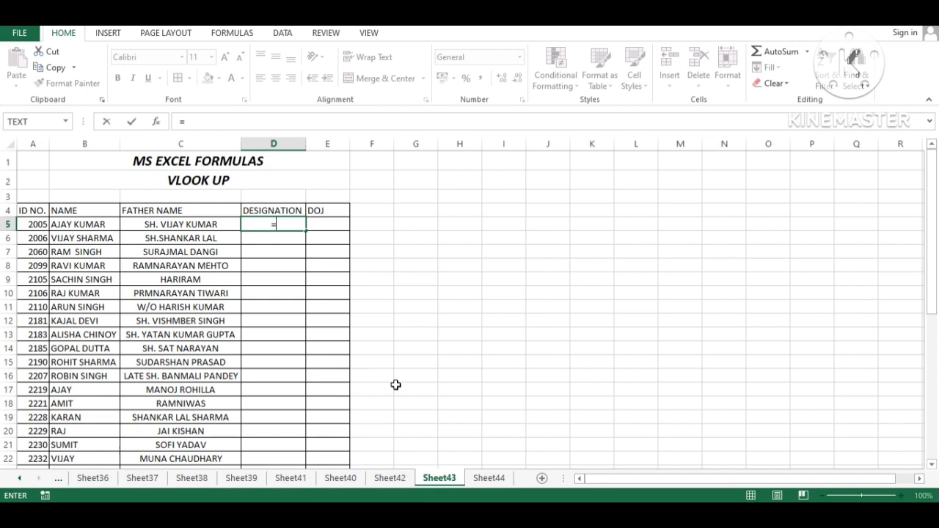
pyautogui.write('VLOOKUP(')
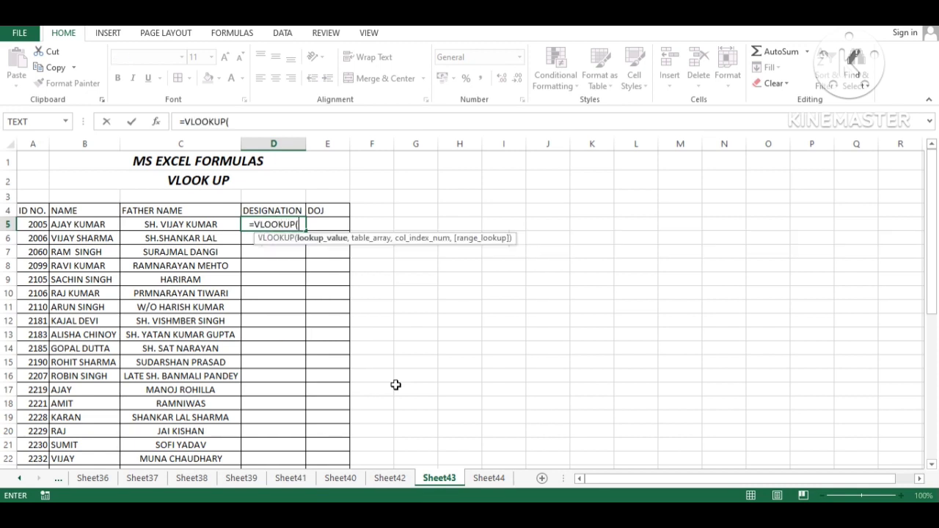
pyautogui.press('Left')
pyautogui.press('Left')
pyautogui.press('Left')
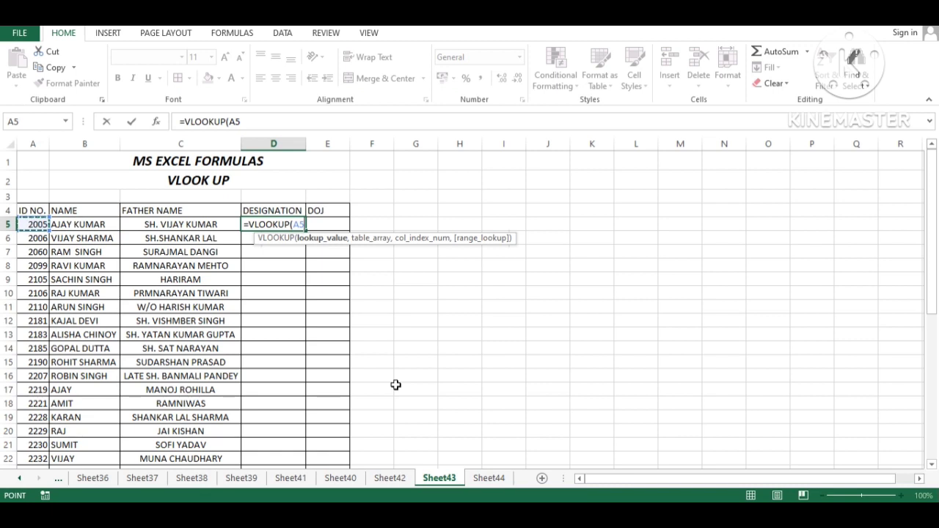
pyautogui.write(',')
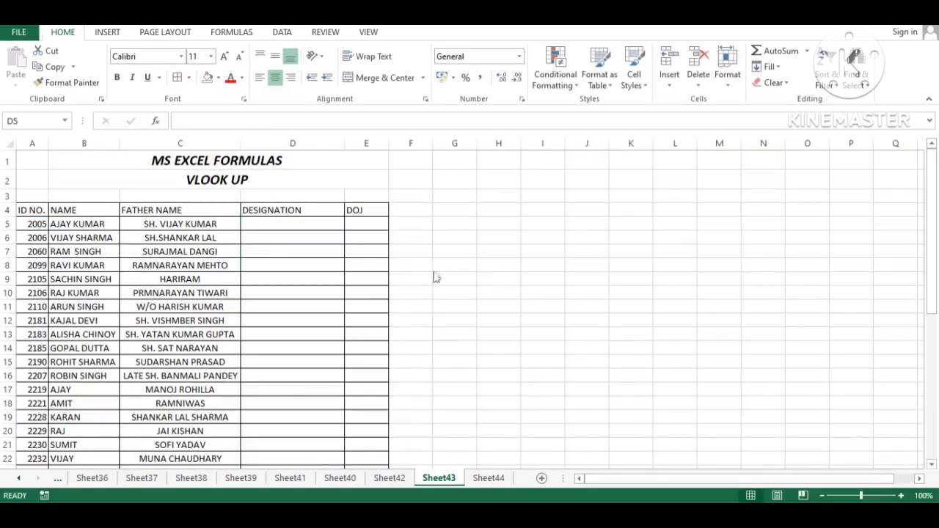
pyautogui.click(311, 224)
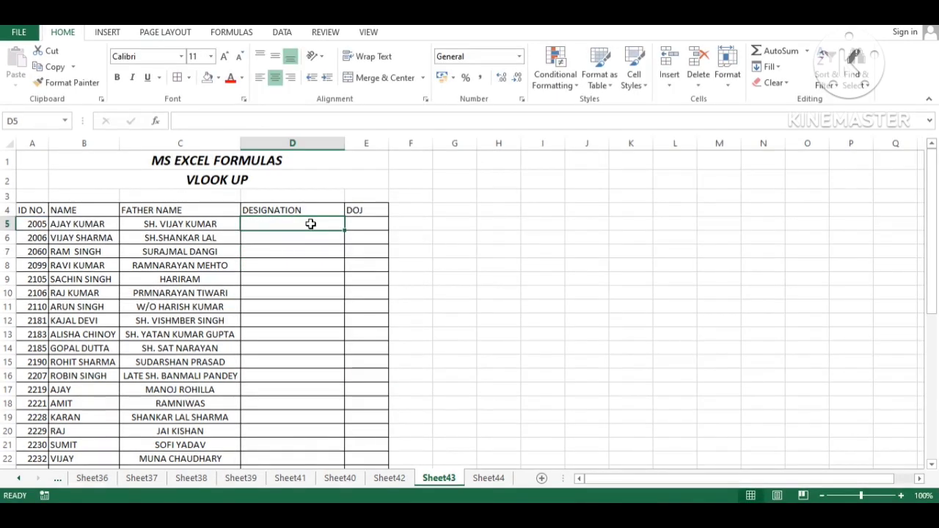
pyautogui.write('=')
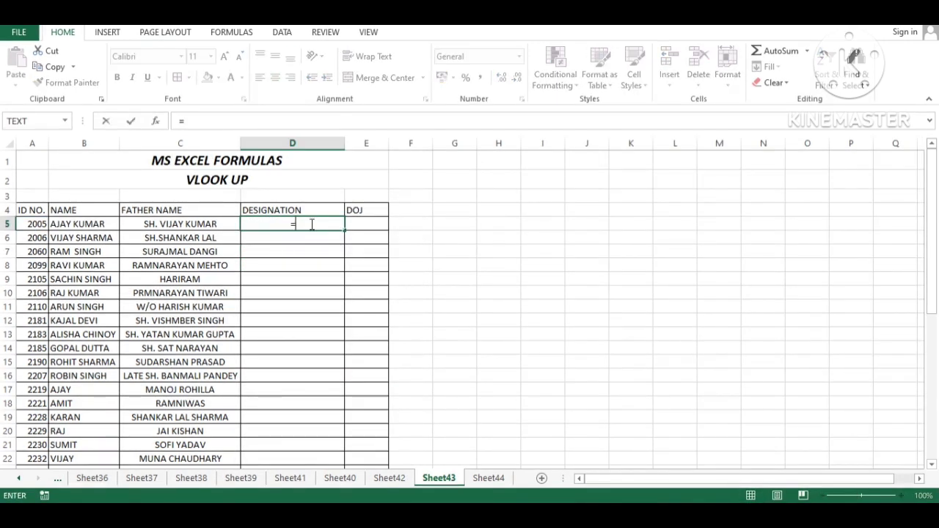
pyautogui.write('VLOOKUP(')
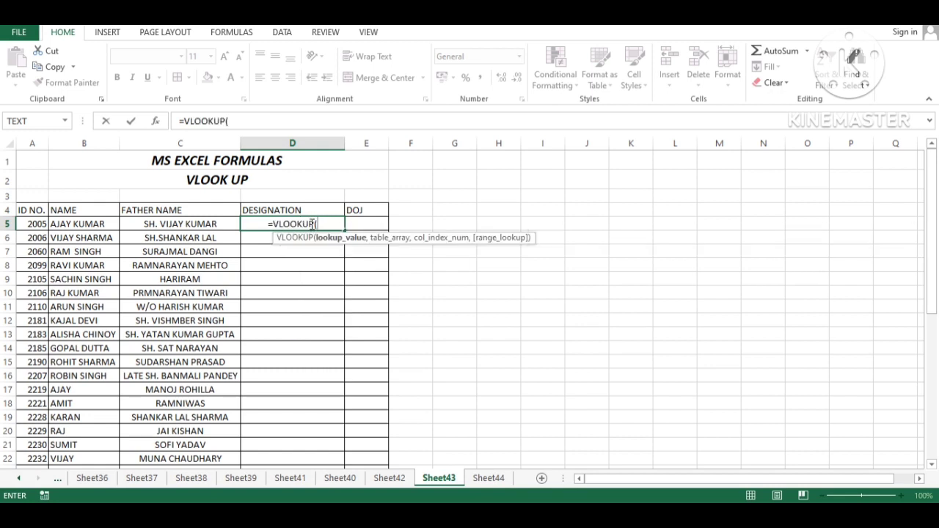
pyautogui.press('Left')
pyautogui.press('Left')
pyautogui.press('Left')
pyautogui.write(',')
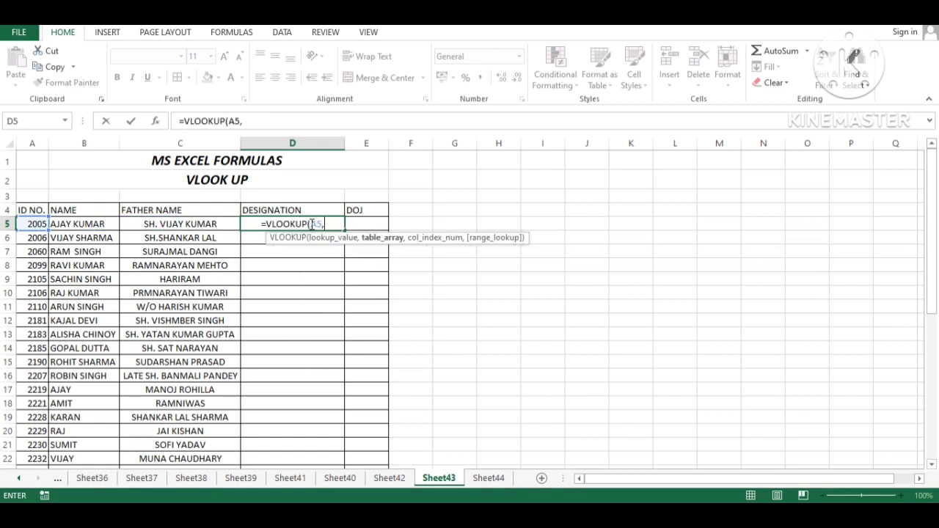
# Step: Select Sheet44!A2:E55 as the designation lookup table
pyautogui.hotkey('ctrl', 'pagedown')
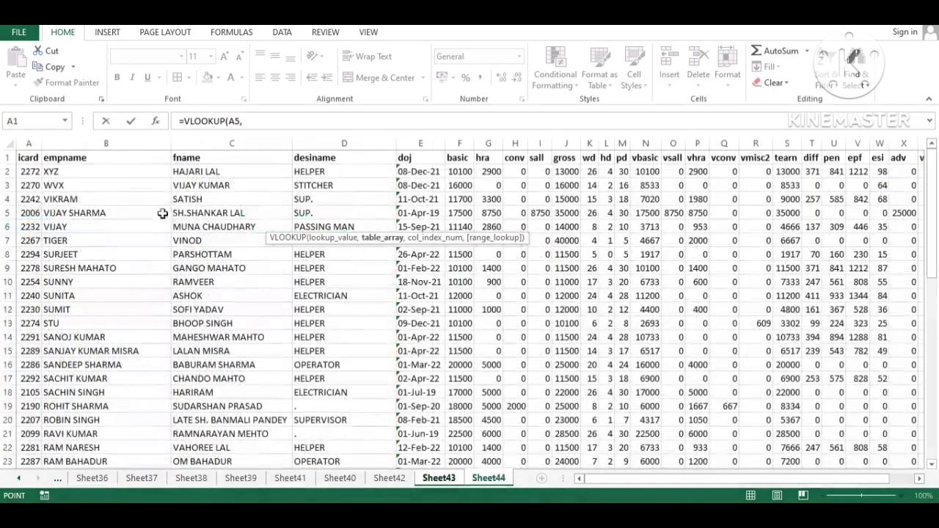
pyautogui.click(30, 172)
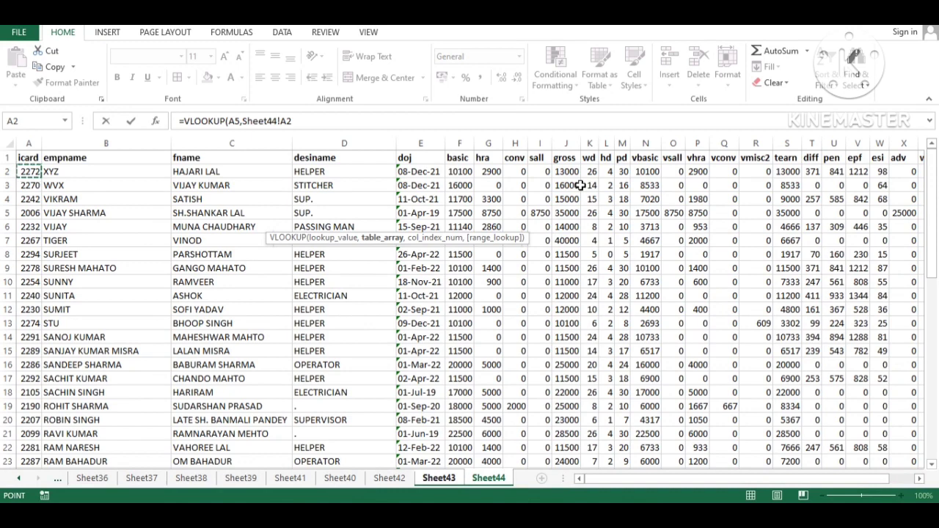
pyautogui.moveTo(29, 172); pyautogui.dragTo(443, 173)
pyautogui.press('End')
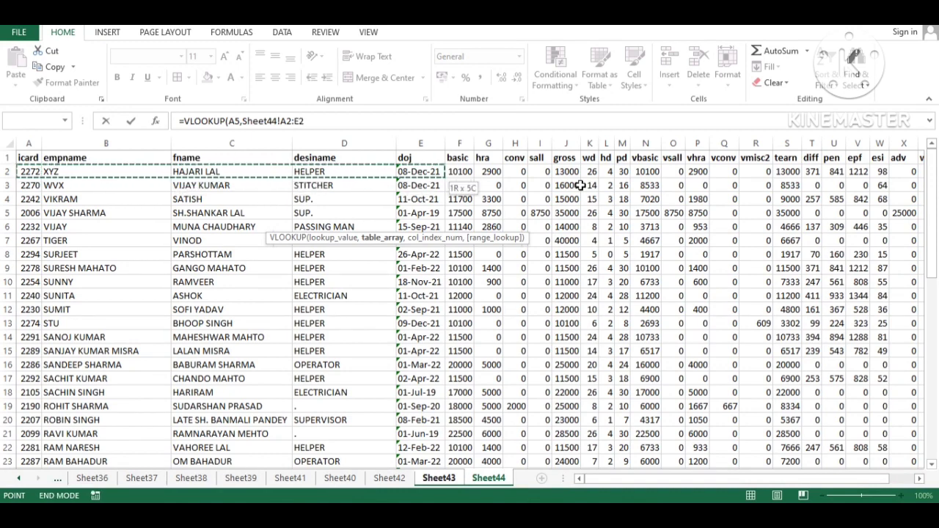
pyautogui.hotkey('shift', 'Down')
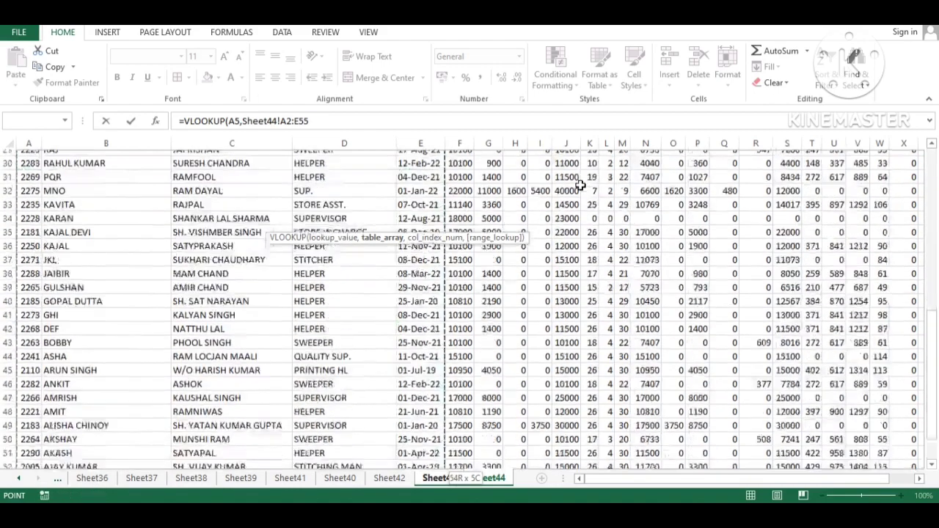
pyautogui.write(',')
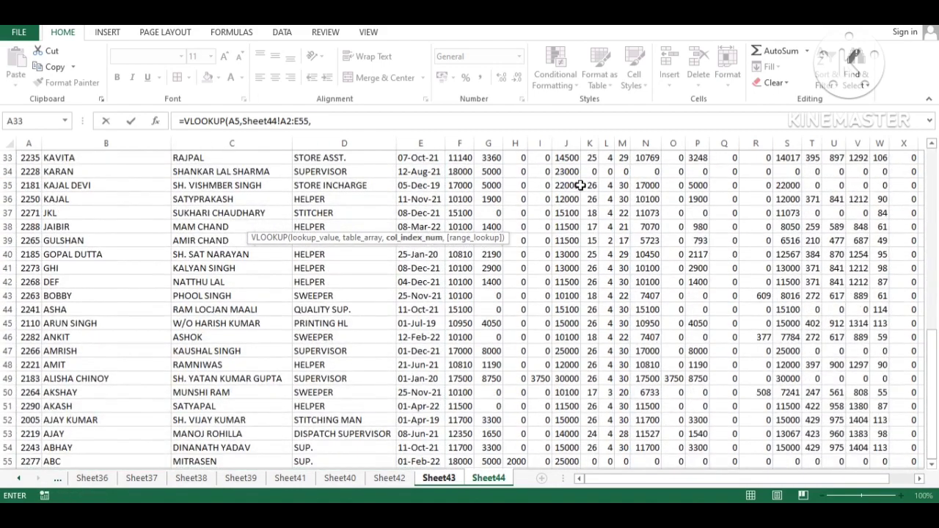
# Step: Complete the formula with column 4 and FALSE exact match, returning STITCHING MAN
pyautogui.scroll(11, 151, 224)
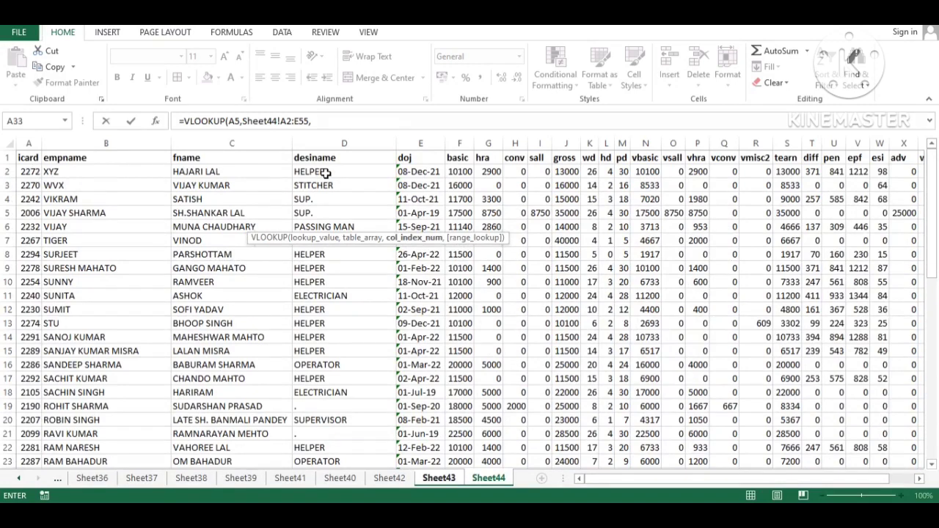
pyautogui.write('4,')
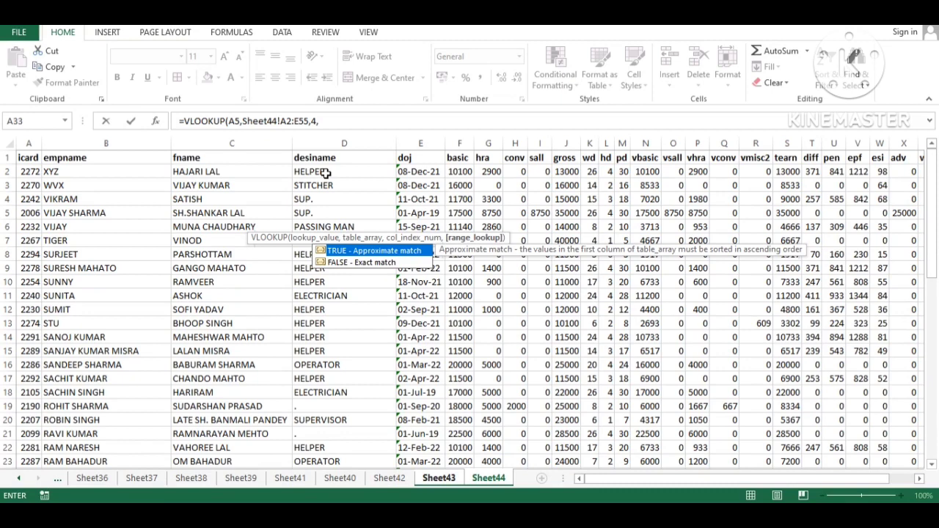
pyautogui.press('Down')
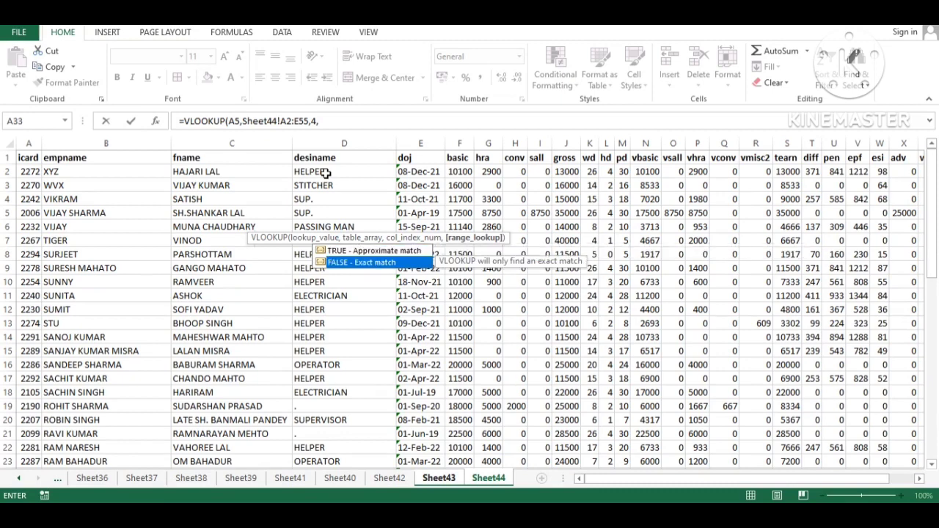
pyautogui.press('Tab')
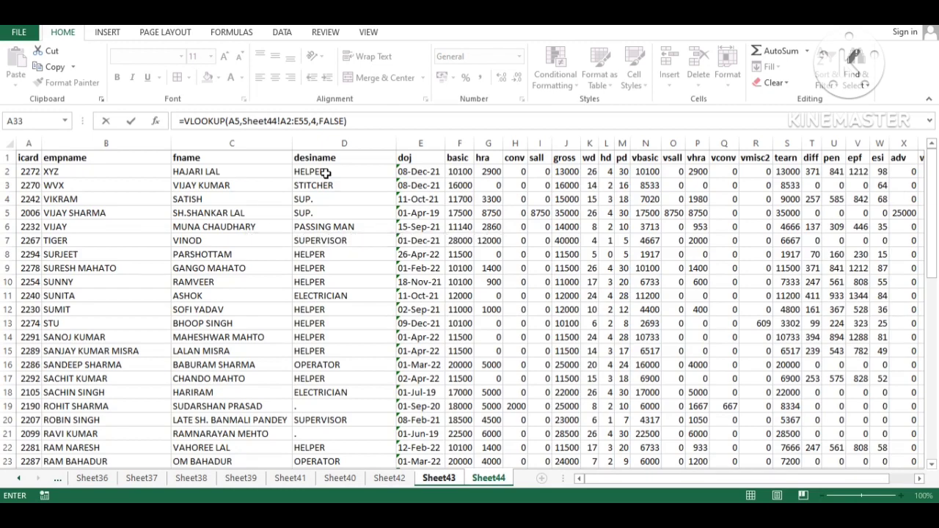
pyautogui.press('Return')
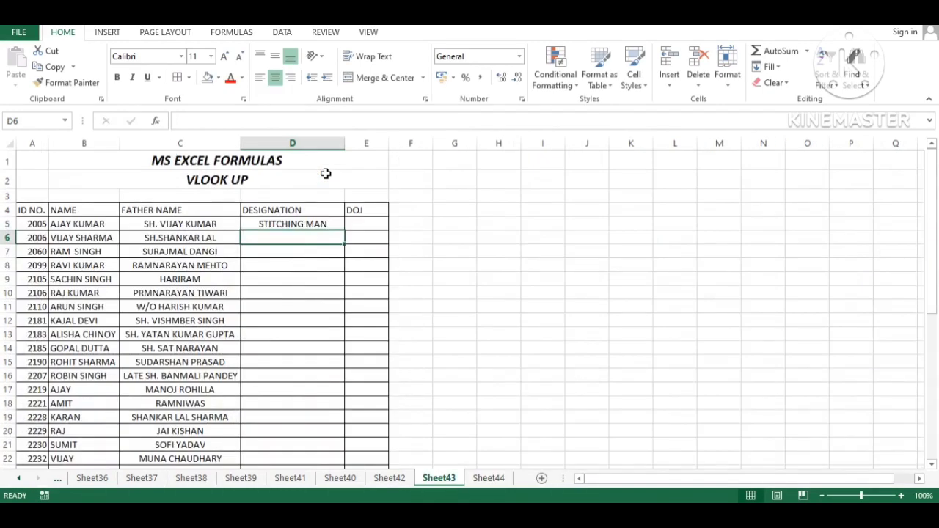
# Step: Change D5's lookup range to Sheet44!A$2:E$55, then select down column D from D5
pyautogui.press('Up')
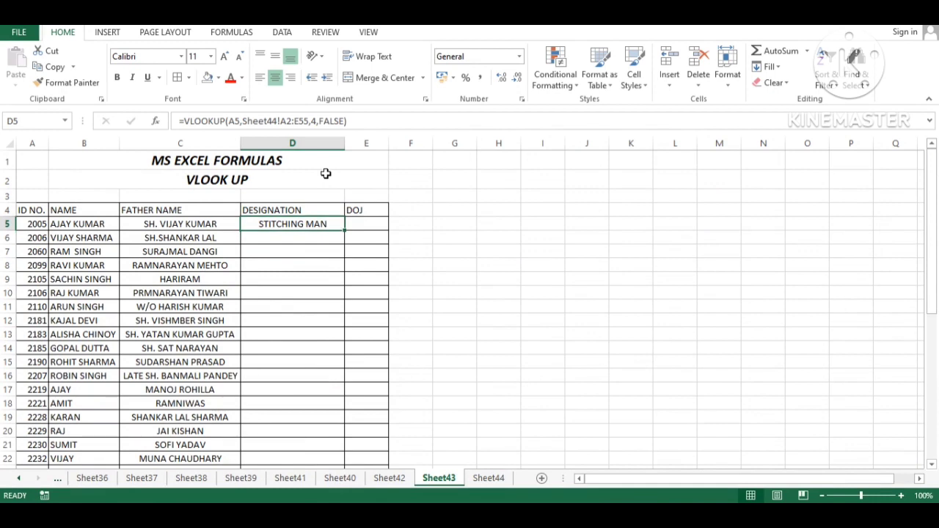
pyautogui.press('F2')
pyautogui.press('Left')
pyautogui.press('Left')
pyautogui.press('Left')
pyautogui.press('Left')
pyautogui.press('Left')
pyautogui.press('Left')
pyautogui.press('Left')
pyautogui.press('Left')
pyautogui.press('Left')
pyautogui.press('Left')
pyautogui.press('Left')
pyautogui.press('Left')
pyautogui.press('Left')
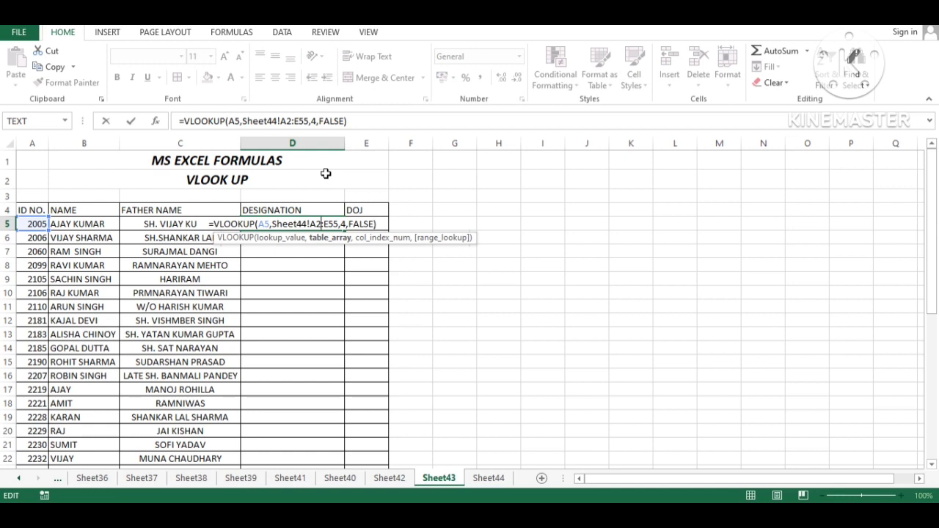
pyautogui.press('F4')
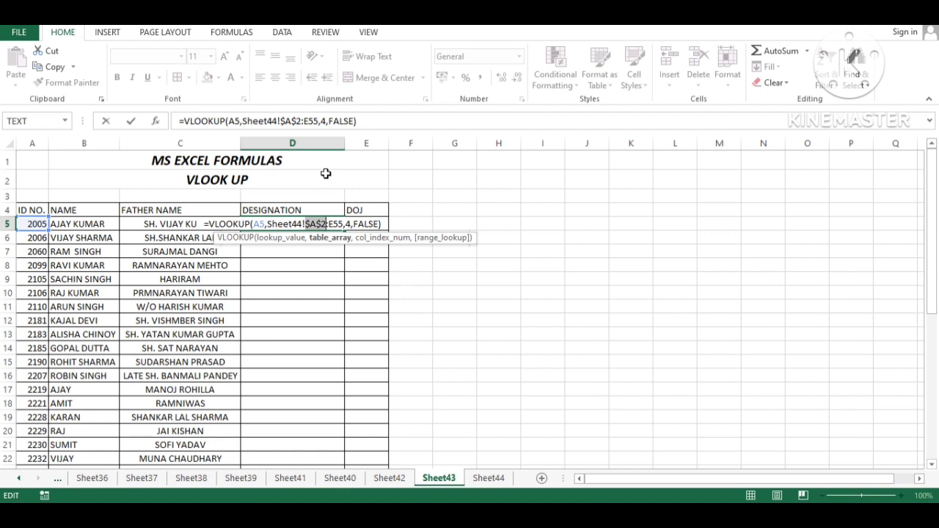
pyautogui.press('Left')
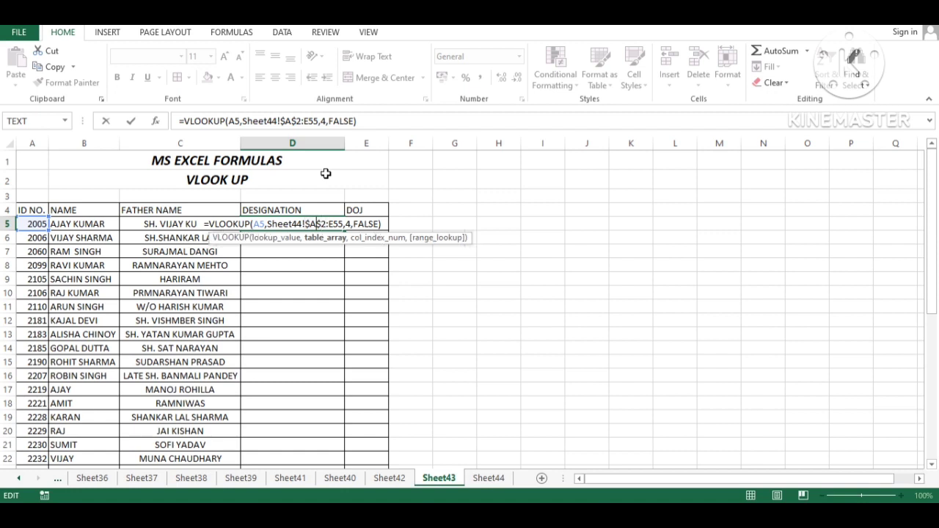
pyautogui.press('Left')
pyautogui.press('BackSpace')
pyautogui.press('Right')
pyautogui.press('Right')
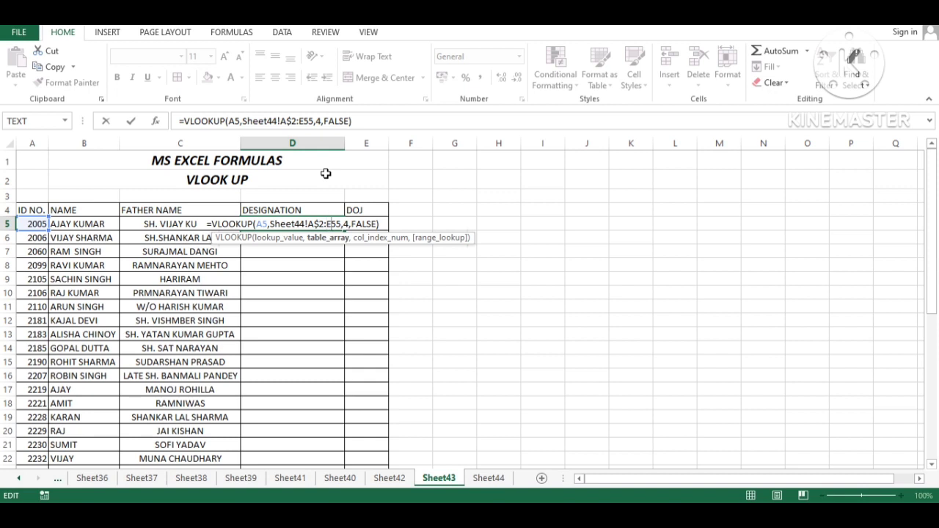
pyautogui.write('$')
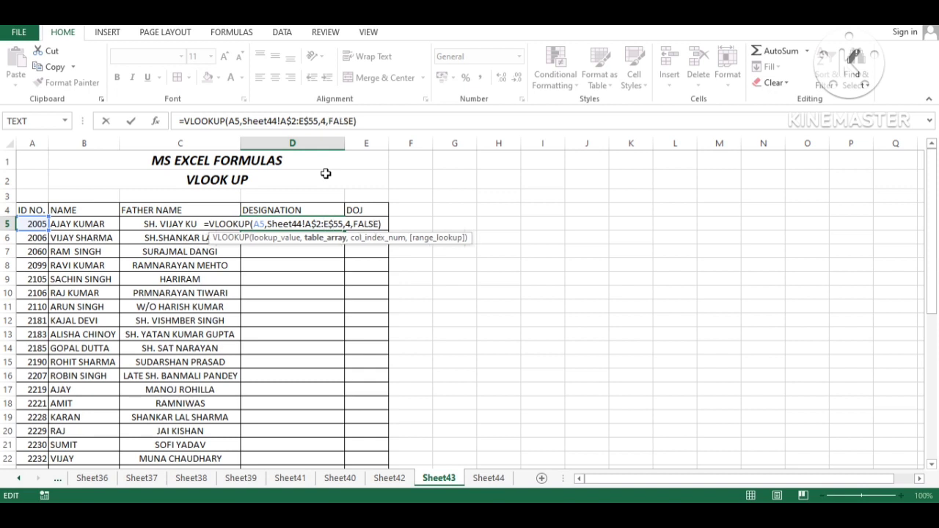
pyautogui.press('Return')
pyautogui.press('Up')
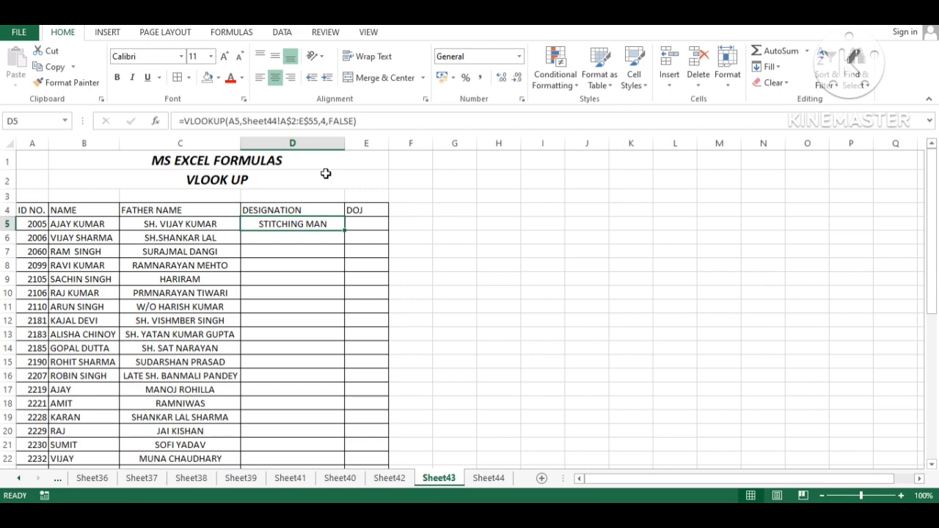
pyautogui.hotkey('shift', 'pagedown')
# Step: Fill the locked-range designation lookup from D5 down to D43 with Ctrl+D
pyautogui.hotkey('shift', 'Down')
pyautogui.hotkey('shift', 'Down')
pyautogui.hotkey('shift', 'Down')
pyautogui.hotkey('shift', 'Down')
pyautogui.hotkey('shift', 'Down')
pyautogui.hotkey('shift', 'Down')
pyautogui.hotkey('shift', 'Down')
pyautogui.hotkey('shift', 'Down')
pyautogui.hotkey('shift', 'Down')
pyautogui.hotkey('shift', 'Down')
pyautogui.hotkey('shift', 'Down')
pyautogui.hotkey('shift', 'Down')
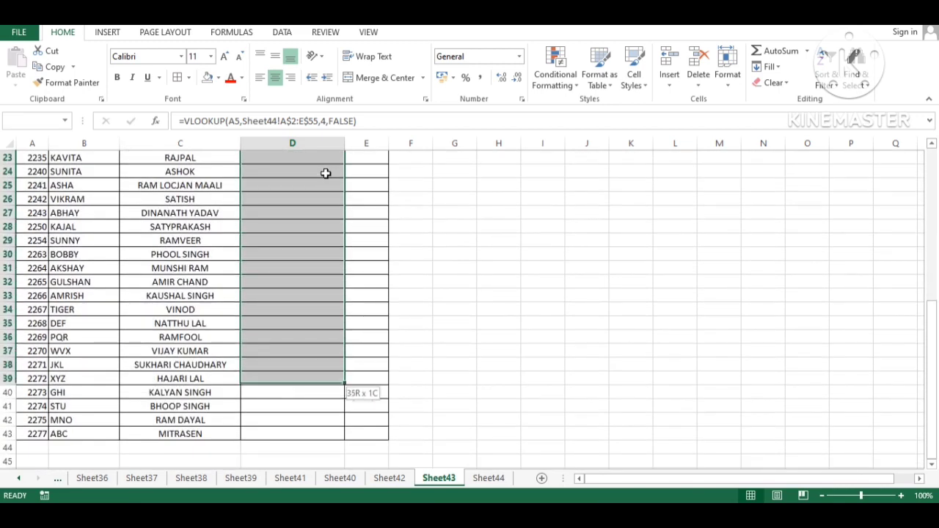
pyautogui.hotkey('shift', 'Down')
pyautogui.hotkey('shift', 'Down')
pyautogui.hotkey('shift', 'Down')
pyautogui.hotkey('shift', 'Down')
pyautogui.hotkey('ctrl', 'd')
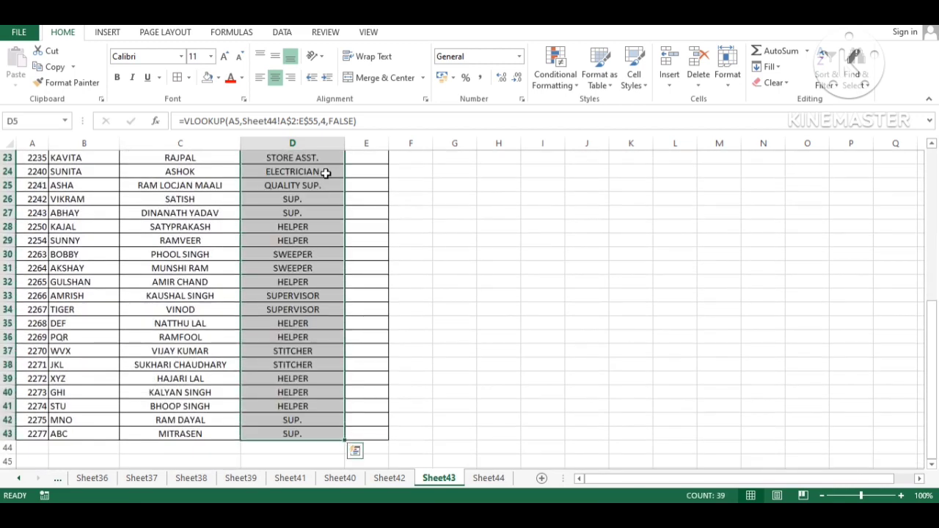
# Step: Check the copied lookups in D6 and row 8, including the dotted designation, then view Sheet44
pyautogui.press('Up')
pyautogui.press('Down')
pyautogui.press('Down')
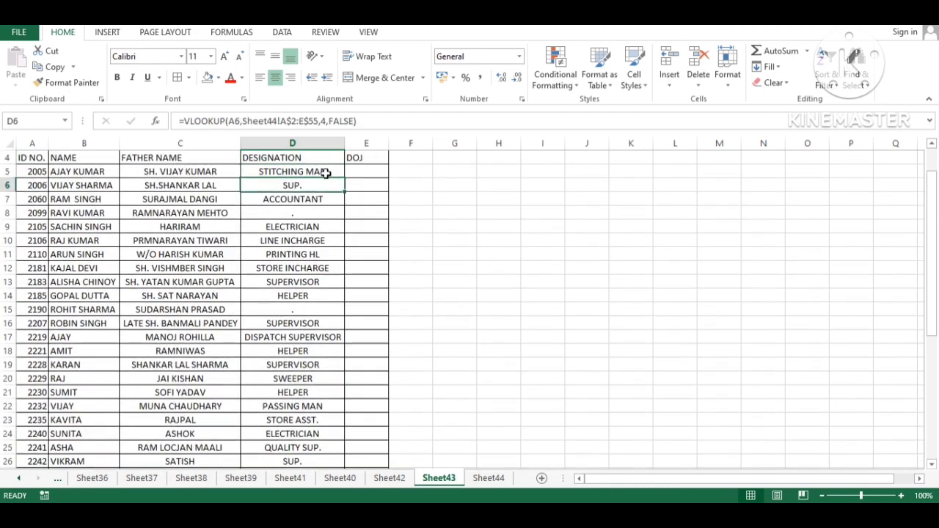
pyautogui.press('Down')
pyautogui.press('Down')
pyautogui.press('Left')
pyautogui.press('Left')
pyautogui.press('Left')
pyautogui.press('Right')
pyautogui.press('Right')
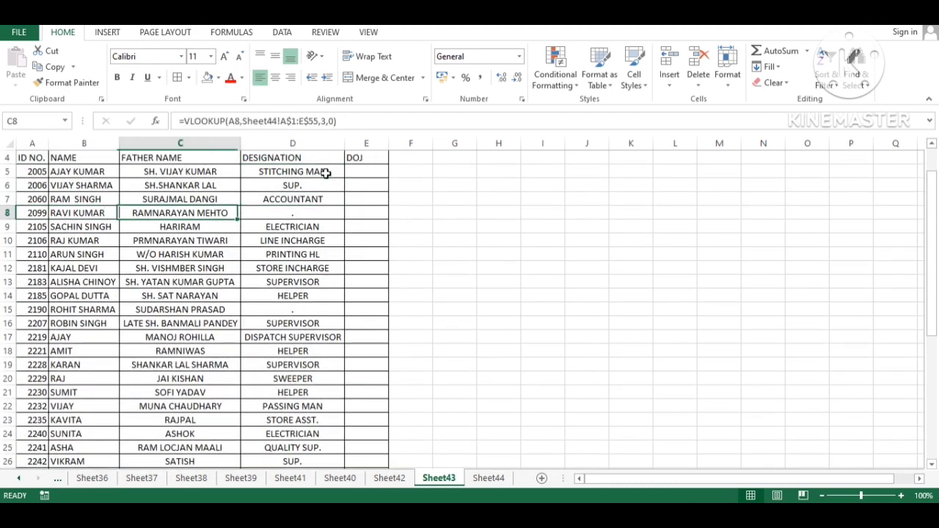
pyautogui.press('Right')
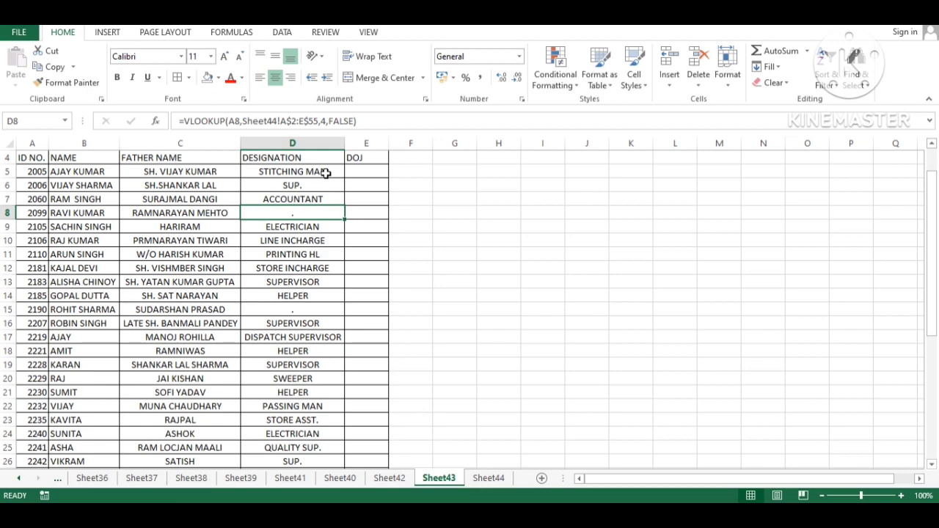
pyautogui.hotkey('ctrl', 'pagedown')
pyautogui.hotkey('ctrl', 'f')
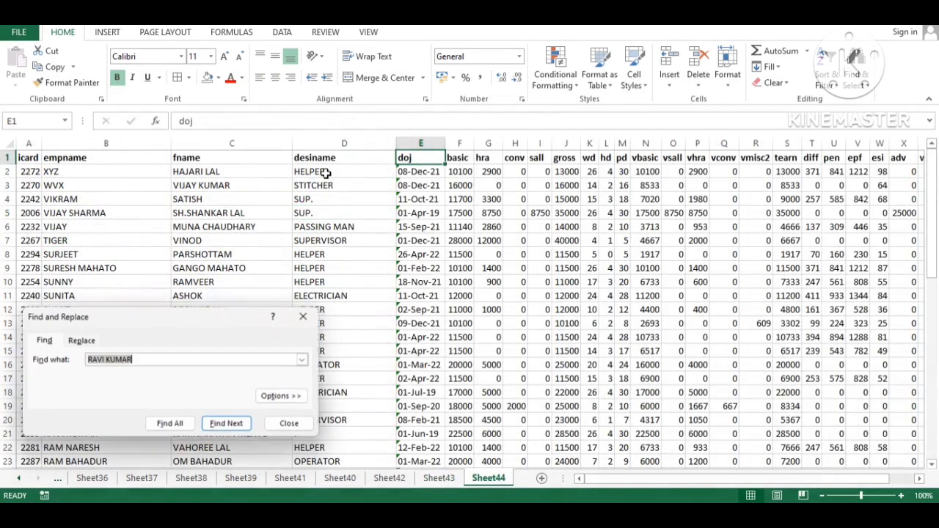
pyautogui.press('Return')
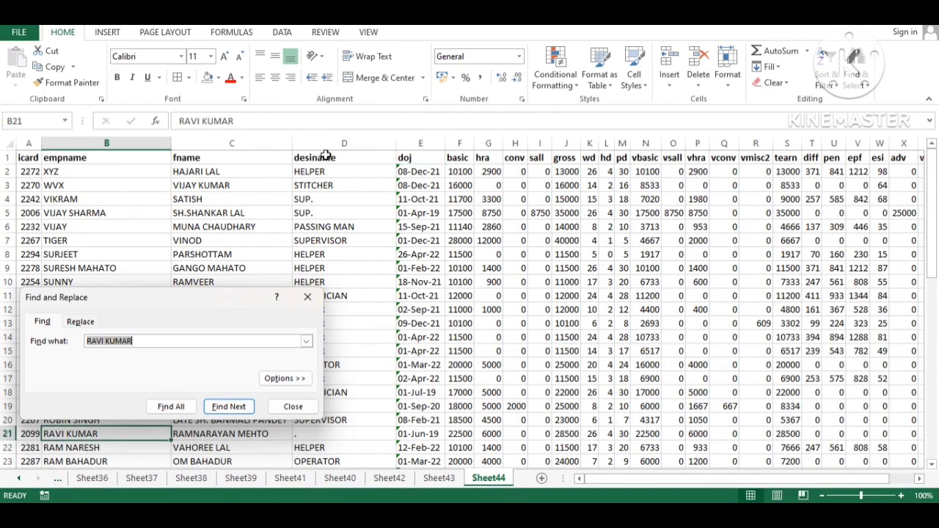
pyautogui.click(307, 297)
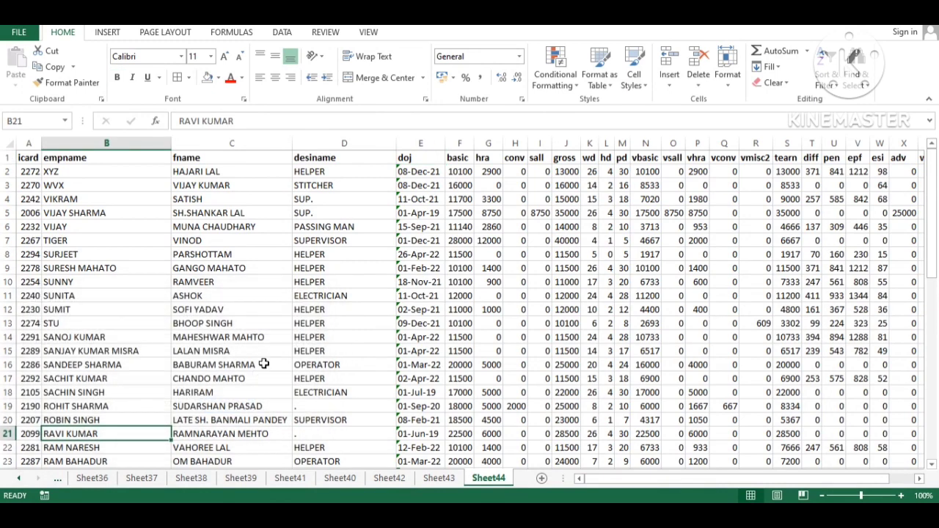
pyautogui.click(302, 436)
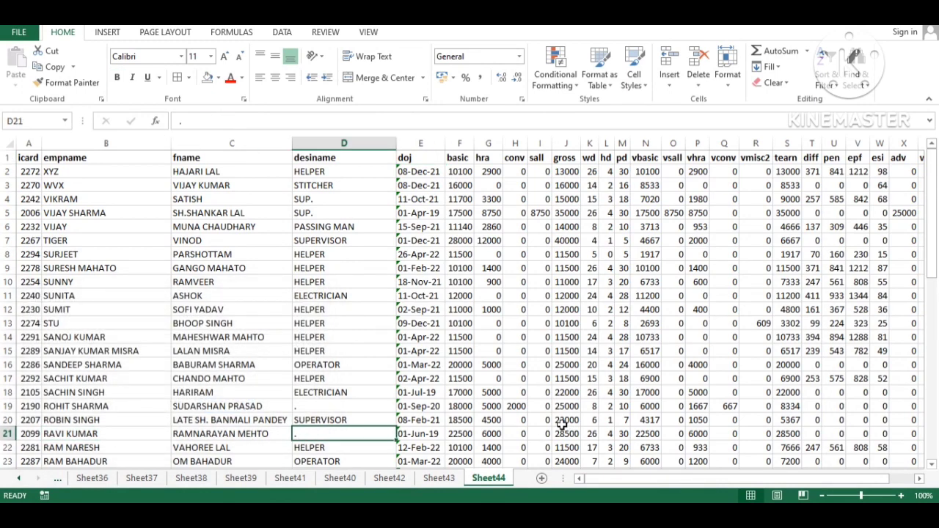
pyautogui.press('Up')
pyautogui.press('Up')
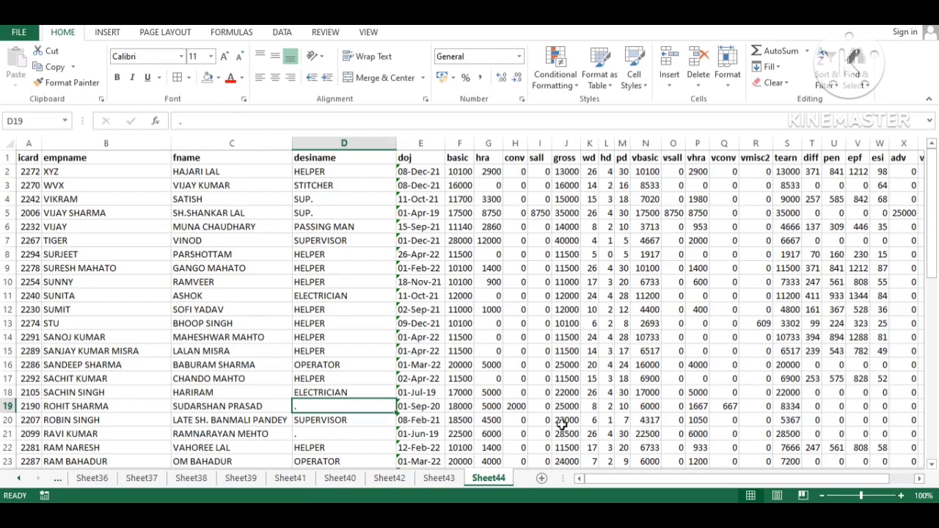
pyautogui.hotkey('ctrl', 'pageup')
pyautogui.press('Down')
pyautogui.press('Down')
pyautogui.press('Down')
pyautogui.press('Down')
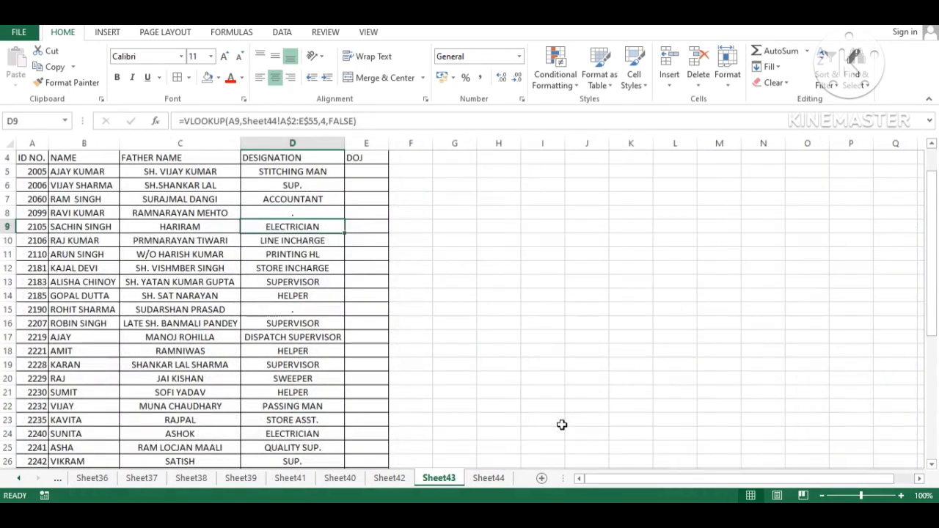
pyautogui.press('Down')
pyautogui.press('Down')
pyautogui.press('Down')
pyautogui.press('Left')
pyautogui.press('Left')
pyautogui.press('Right')
pyautogui.press('Right')
pyautogui.press('Right')
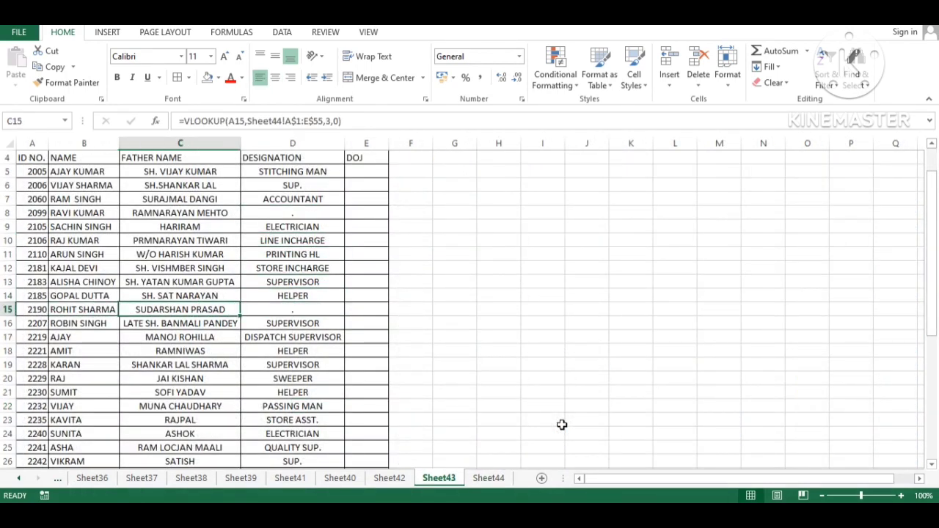
pyautogui.press('Left')
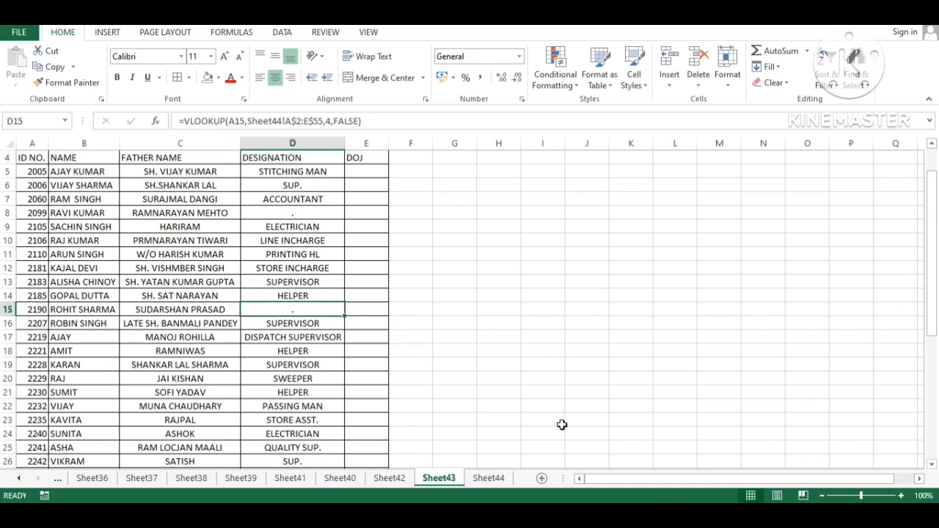
pyautogui.press('Right')
pyautogui.press('End')
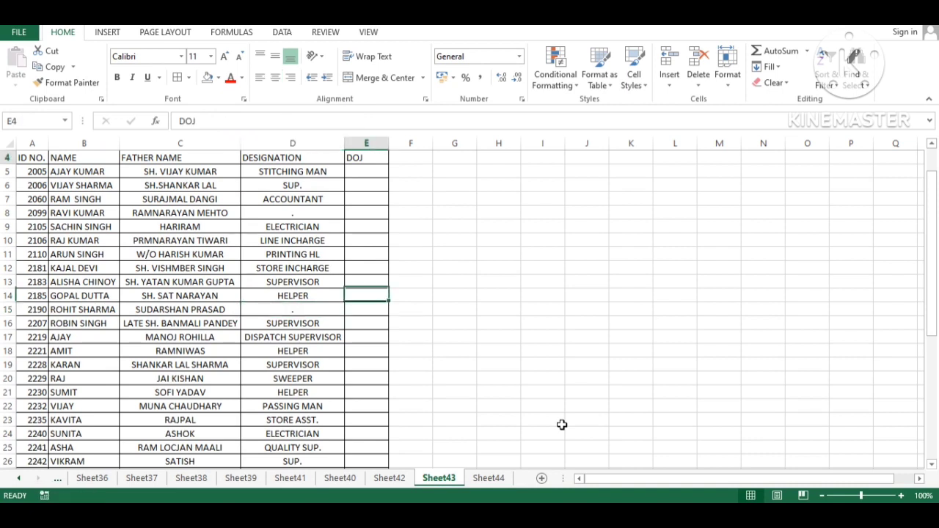
pyautogui.press('Up')
pyautogui.press('Down')
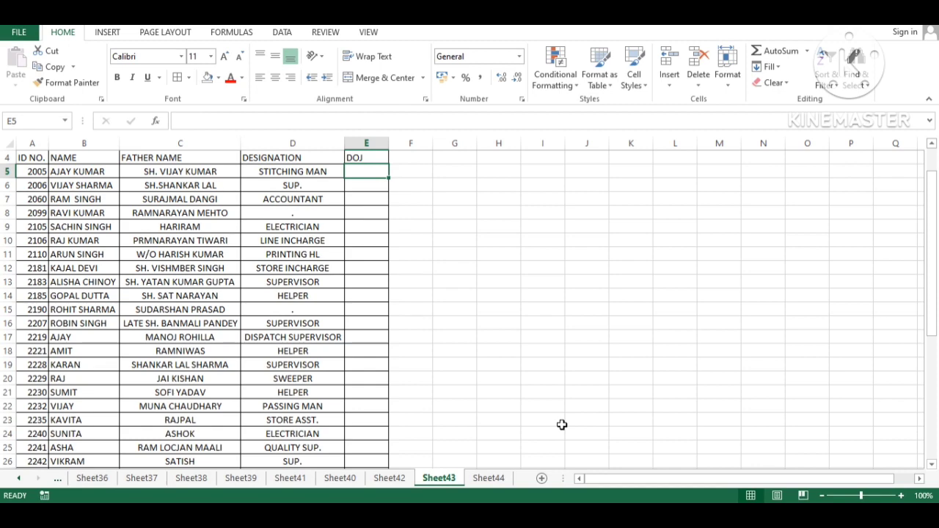
pyautogui.press('Up')
pyautogui.scroll(1, 562, 425)
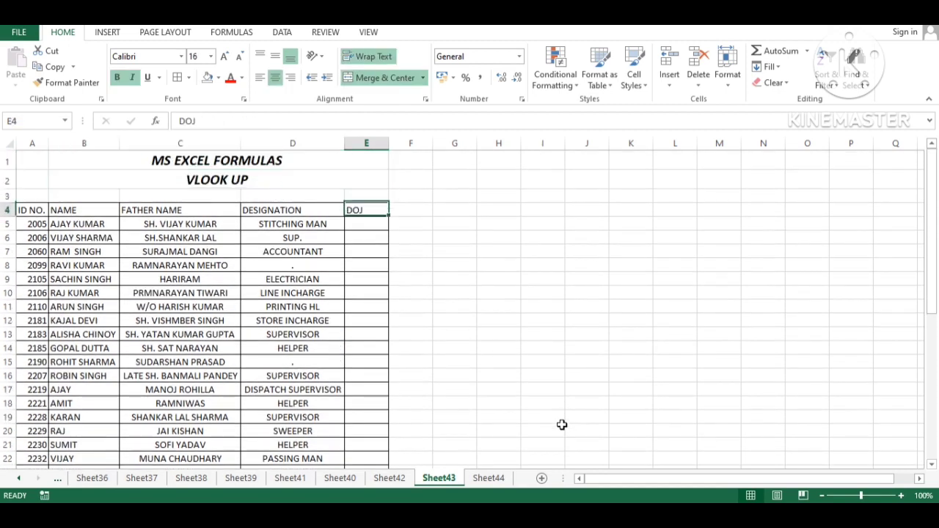